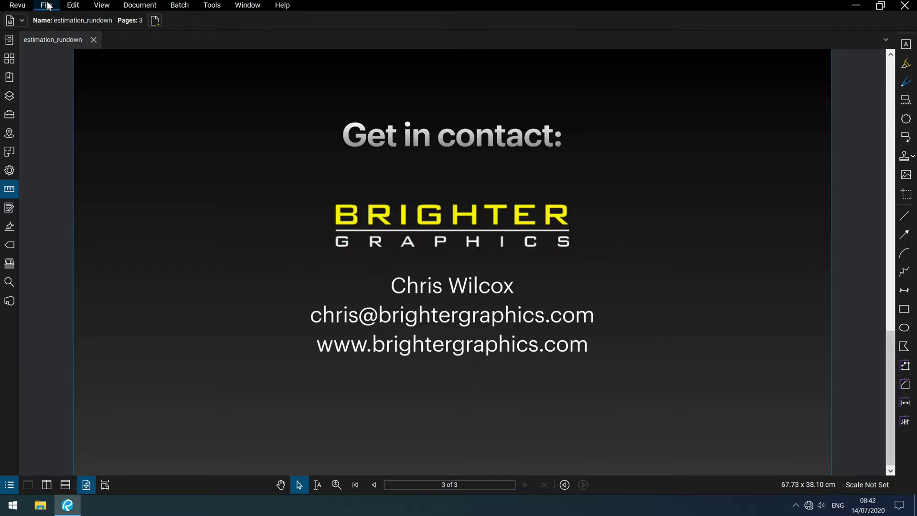
- Close the estimation_rundown document and open the Untitled PDF floor plan from the Desktop folder
{"action": "left_click", "coordinate": [94, 41]}
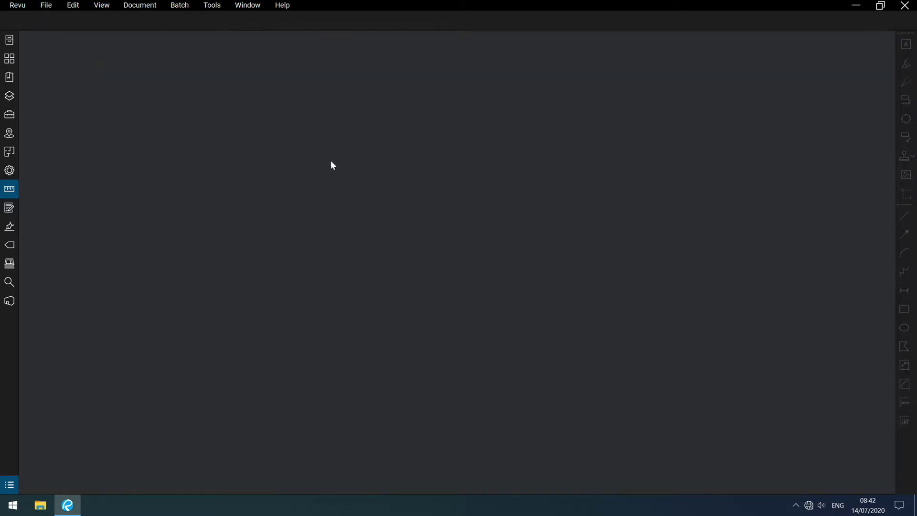
{"action": "left_click", "coordinate": [43, 9]}
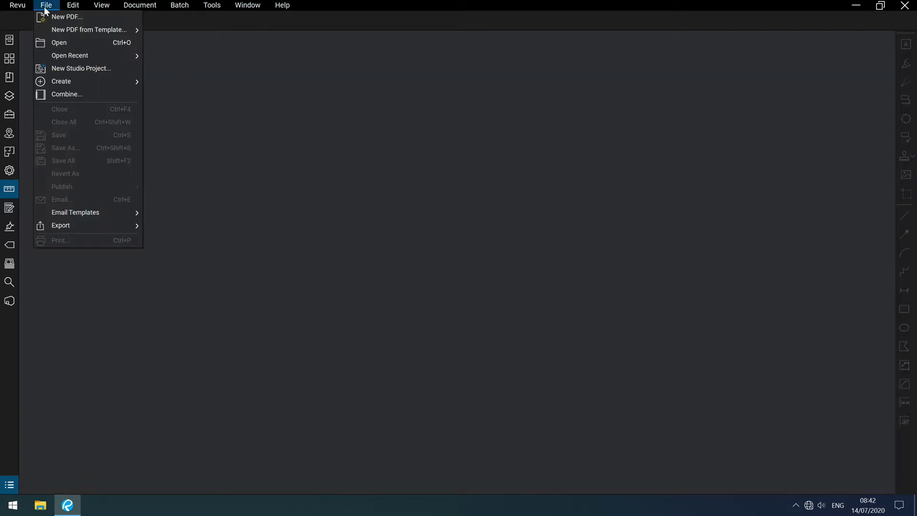
{"action": "left_click", "coordinate": [59, 42]}
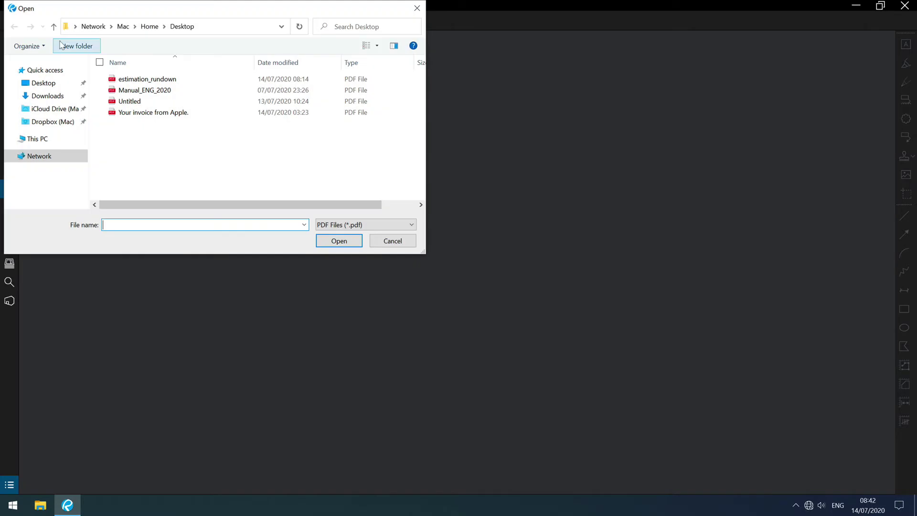
{"action": "left_click", "coordinate": [134, 102]}
{"action": "double_click", "coordinate": [134, 102]}
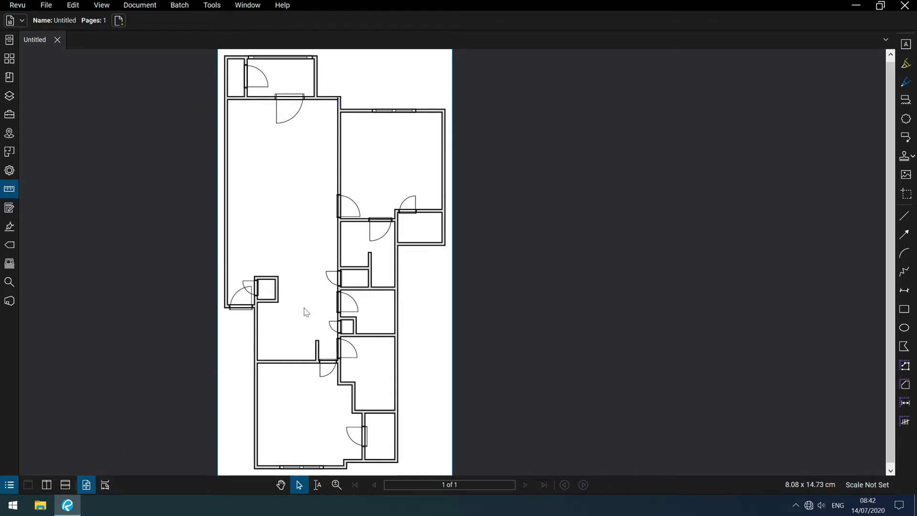
- Show the measurement settings alongside the complete floor plan
{"action": "left_click_drag", "start_coordinate": [300, 277], "coordinate": [518, 281]}
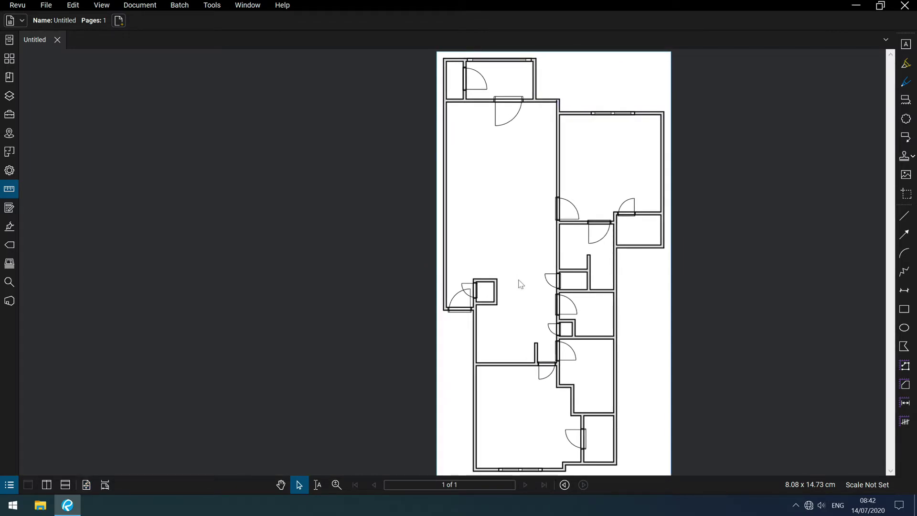
{"action": "scroll", "coordinate": [520, 284], "scroll_direction": "down", "scroll_amount": 1}
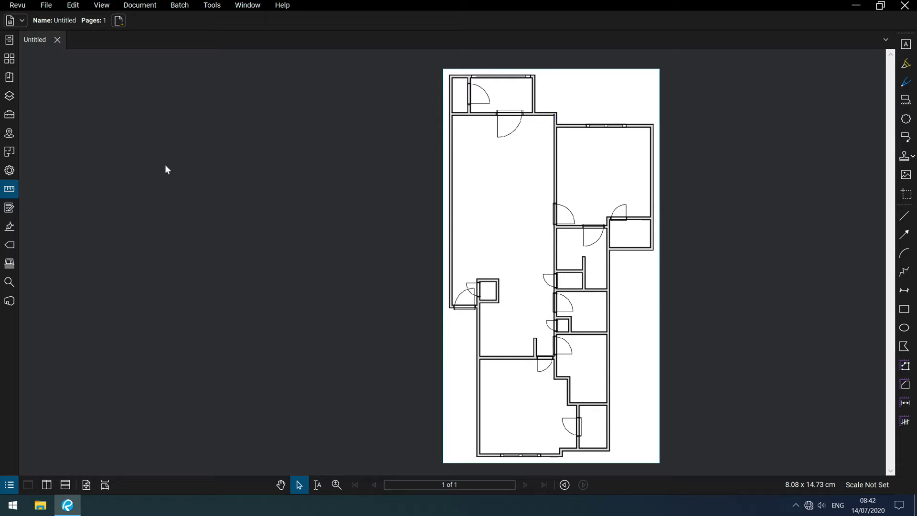
{"action": "left_click", "coordinate": [5, 190]}
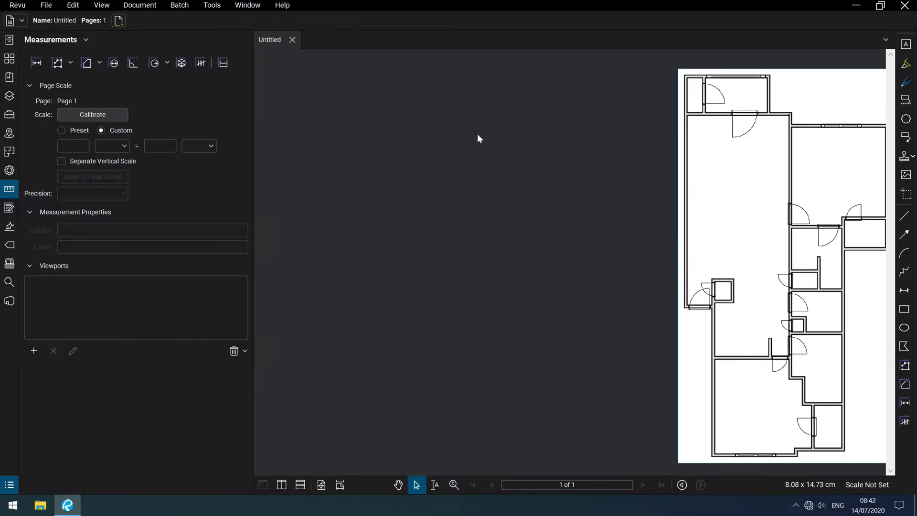
{"action": "left_click_drag", "start_coordinate": [725, 196], "coordinate": [489, 268]}
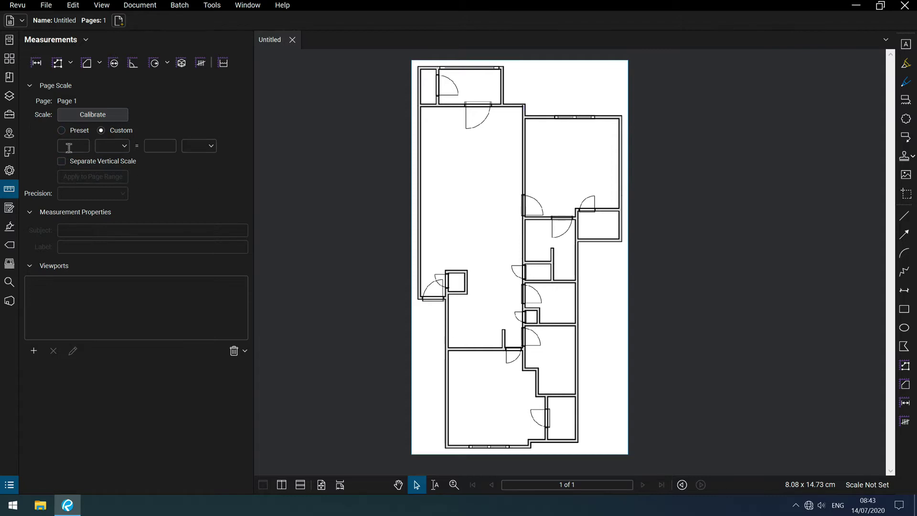
- Set a custom page scale of 10 mm = 2 m for page 1
{"action": "left_click", "coordinate": [124, 146]}
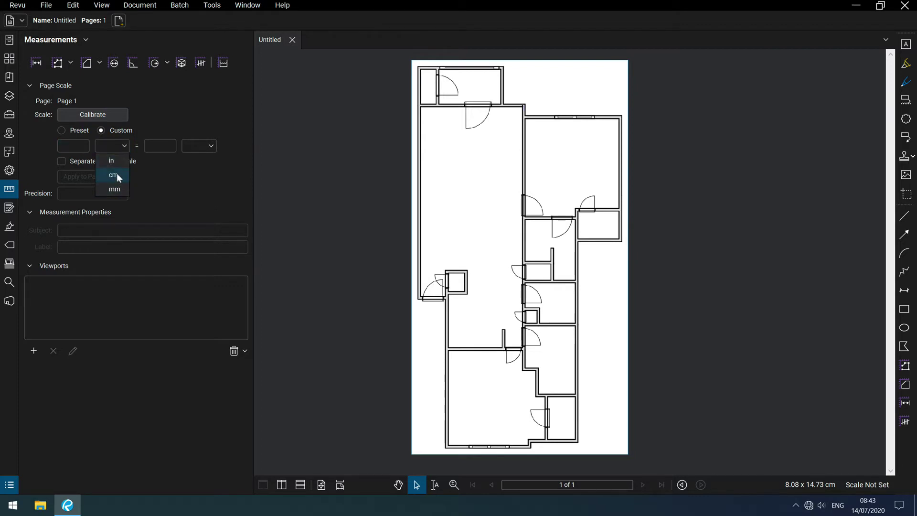
{"action": "left_click", "coordinate": [117, 173]}
{"action": "left_click", "coordinate": [125, 145]}
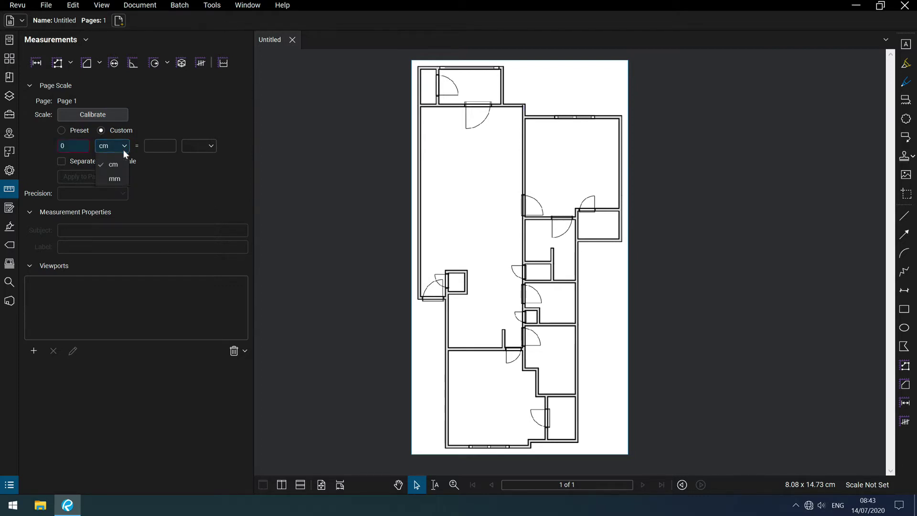
{"action": "left_click", "coordinate": [123, 189]}
{"action": "left_click", "coordinate": [207, 145]}
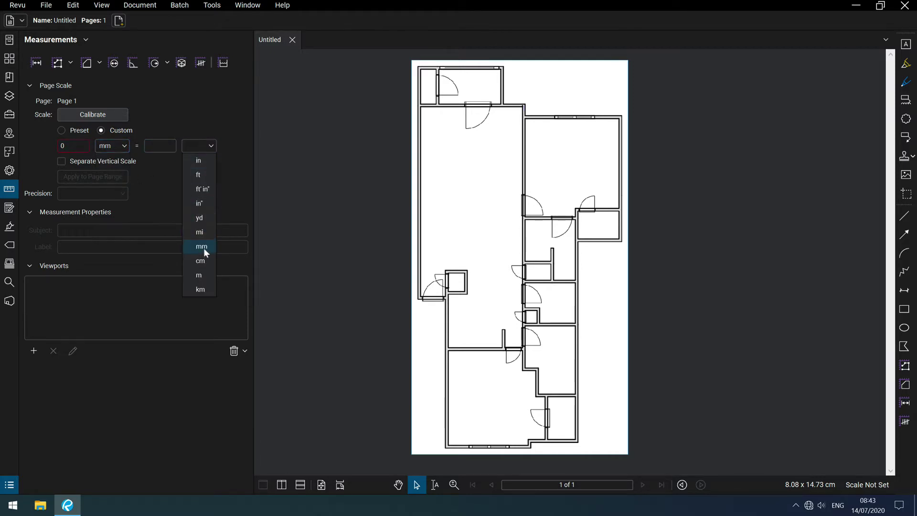
{"action": "left_click", "coordinate": [202, 275]}
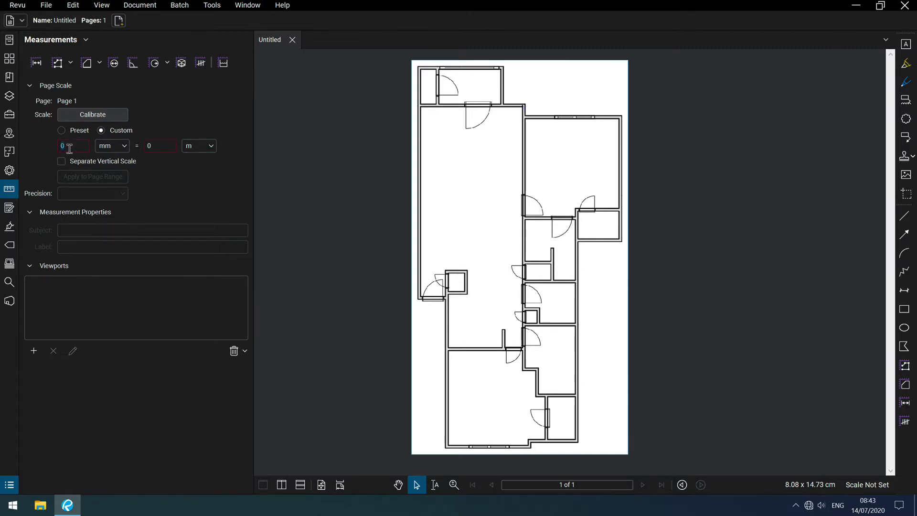
{"action": "type", "text": "10"}
{"action": "left_click", "coordinate": [158, 146]}
{"action": "type", "text": "2"}
{"action": "key", "text": "Tab"}
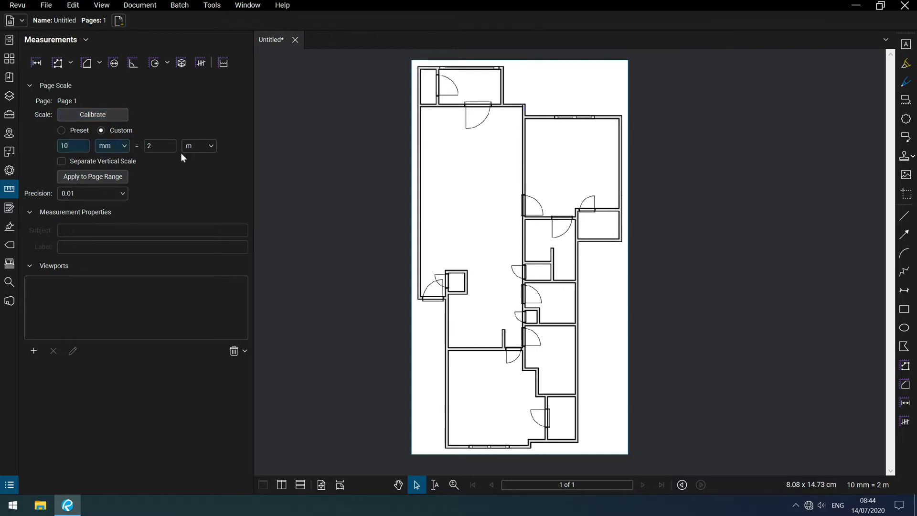
- Calibrate the page scale across the doorway in the main room's upper wall as 1 m, and adjust the scale to 10 mm = 1 m
{"action": "left_click", "coordinate": [113, 118]}
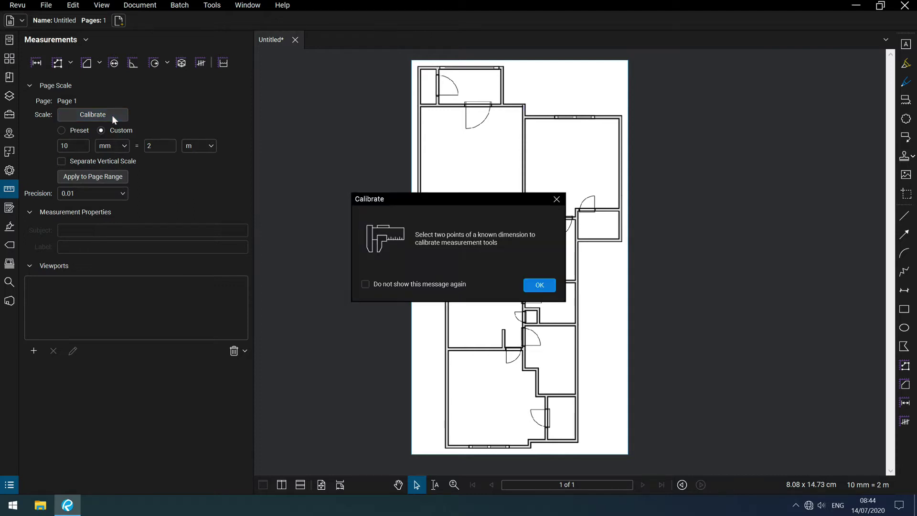
{"action": "left_click", "coordinate": [540, 285]}
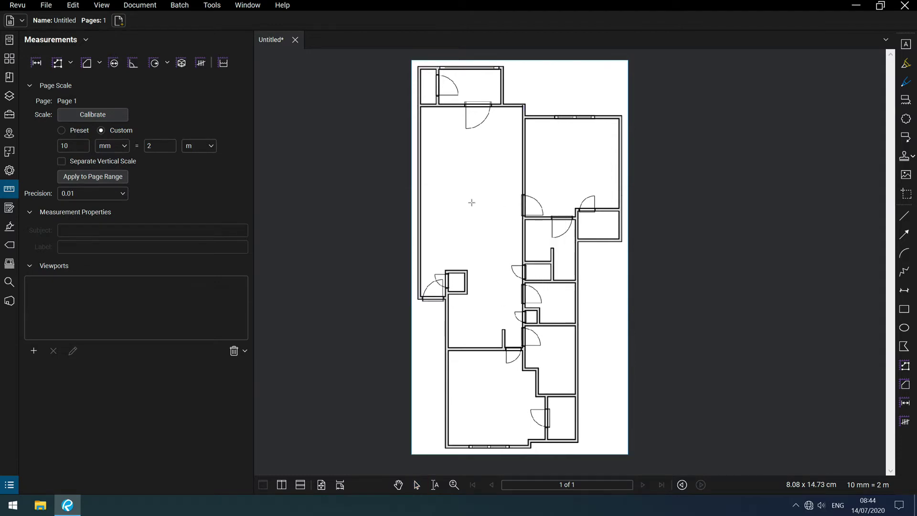
{"action": "left_click", "coordinate": [466, 106]}
{"action": "left_click", "coordinate": [489, 106]}
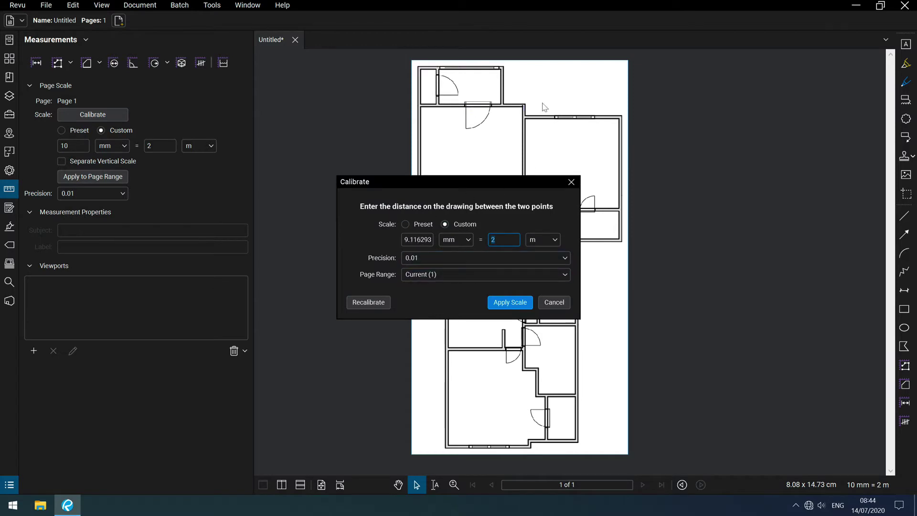
{"action": "double_click", "coordinate": [504, 239]}
{"action": "type", "text": "1"}
{"action": "left_click", "coordinate": [510, 302]}
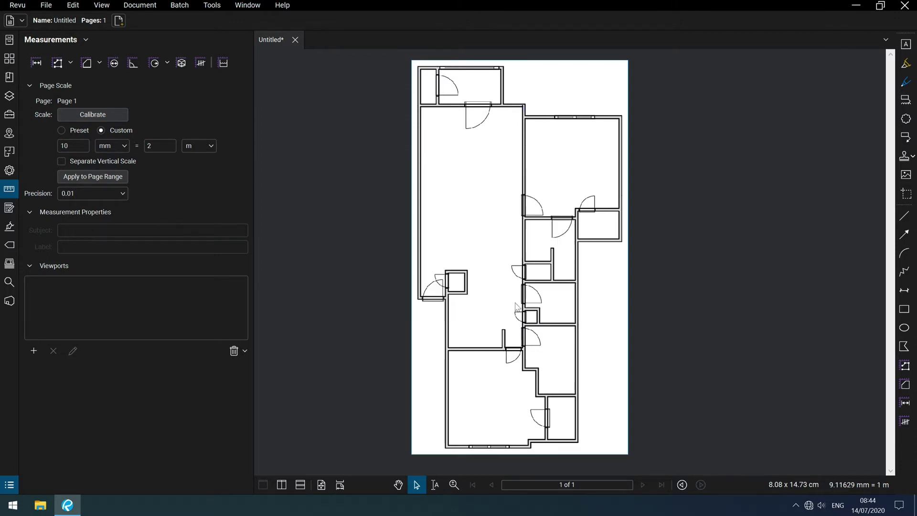
{"action": "double_click", "coordinate": [70, 145]}
{"action": "type", "text": "10"}
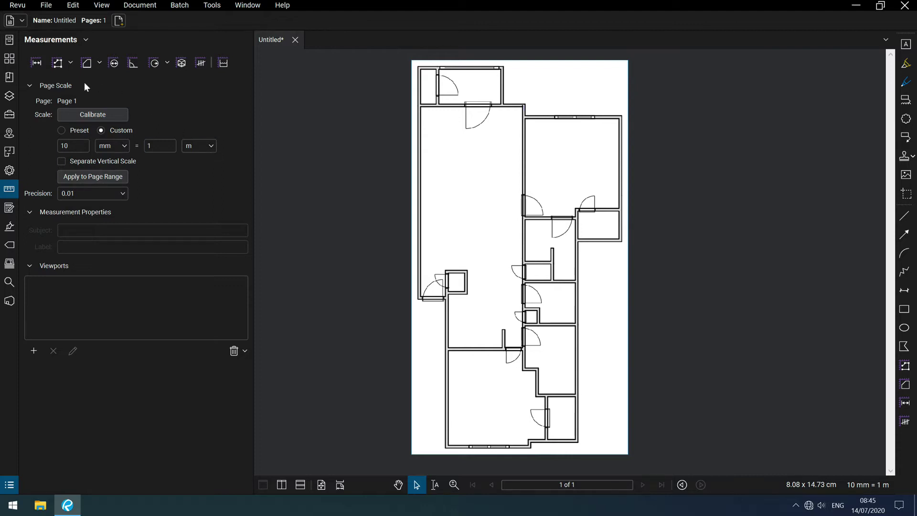
{"action": "left_click", "coordinate": [35, 62]}
{"action": "left_click", "coordinate": [133, 61]}
{"action": "left_click", "coordinate": [216, 7]}
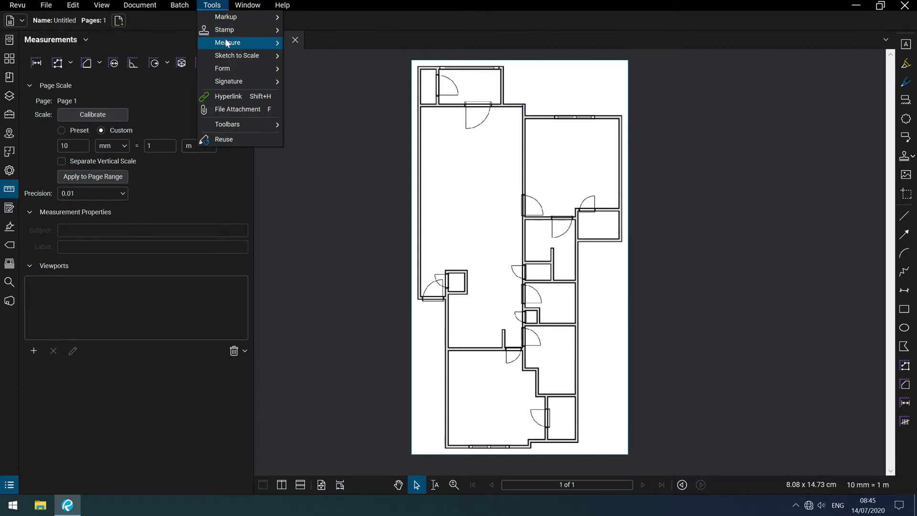
{"action": "mouse_move", "coordinate": [227, 43]}
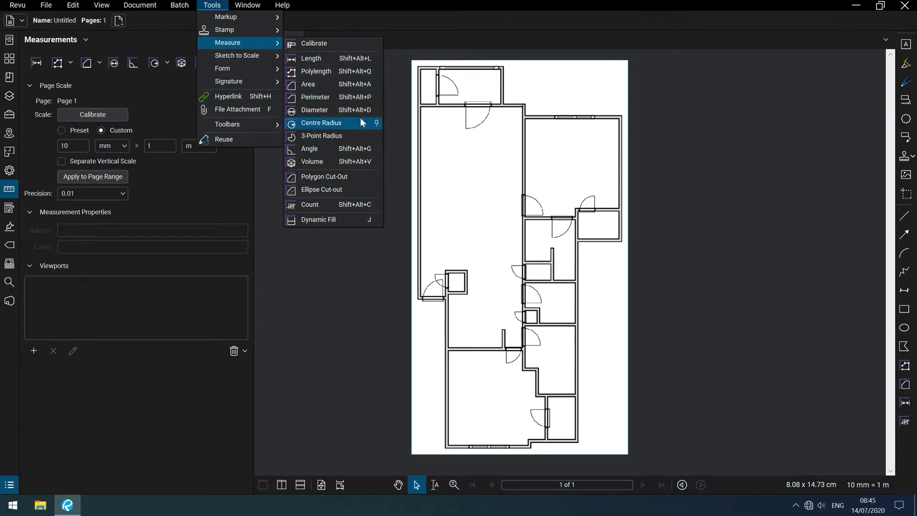
{"action": "left_click", "coordinate": [212, 5]}
{"action": "left_click", "coordinate": [19, 6]}
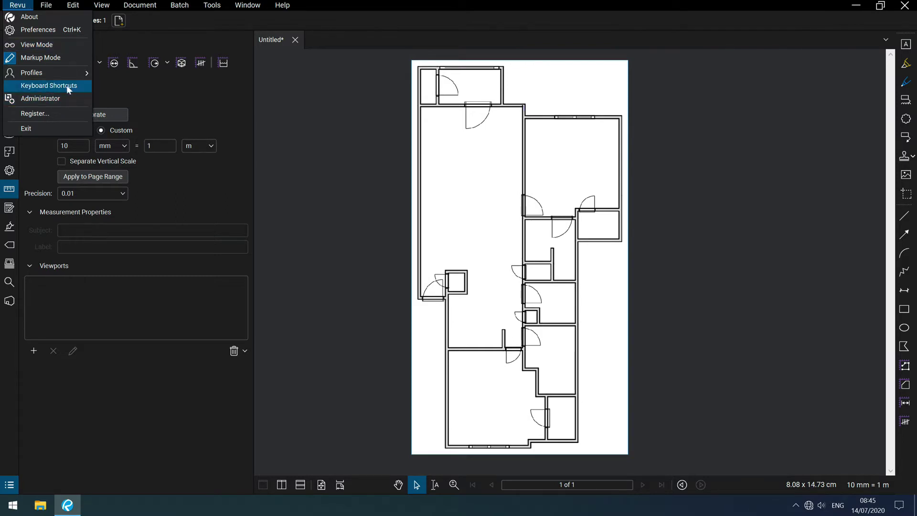
{"action": "left_click", "coordinate": [202, 102]}
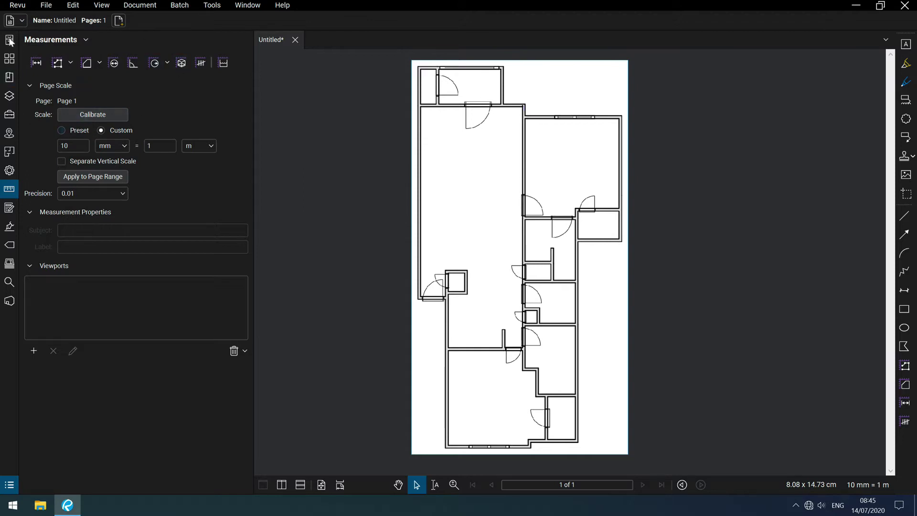
- Add a length measurement along the full left wall of the large main room
{"action": "left_click", "coordinate": [39, 62]}
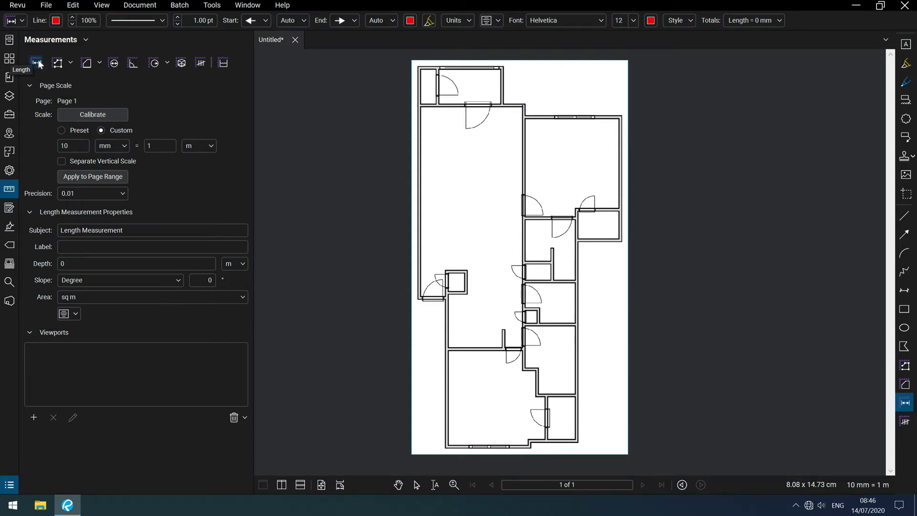
{"action": "left_click", "coordinate": [420, 107]}
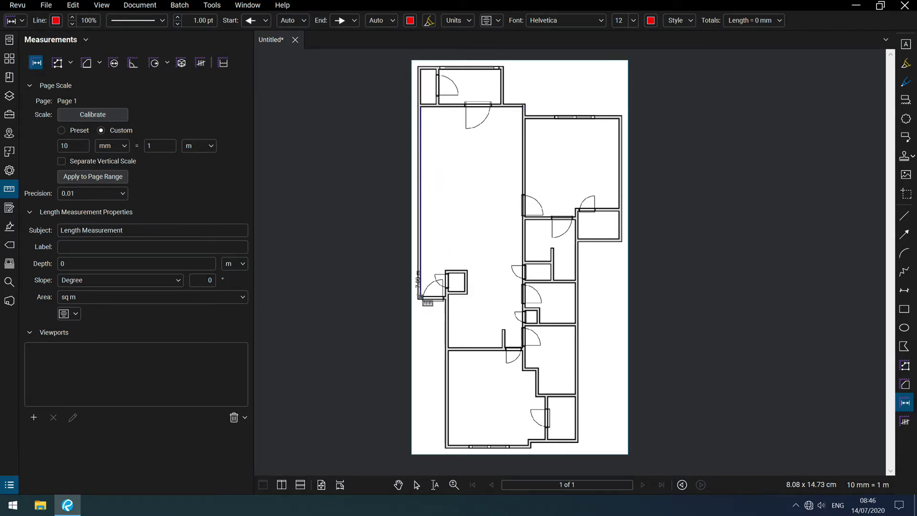
{"action": "left_click", "coordinate": [420, 297]}
{"action": "left_click", "coordinate": [420, 297]}
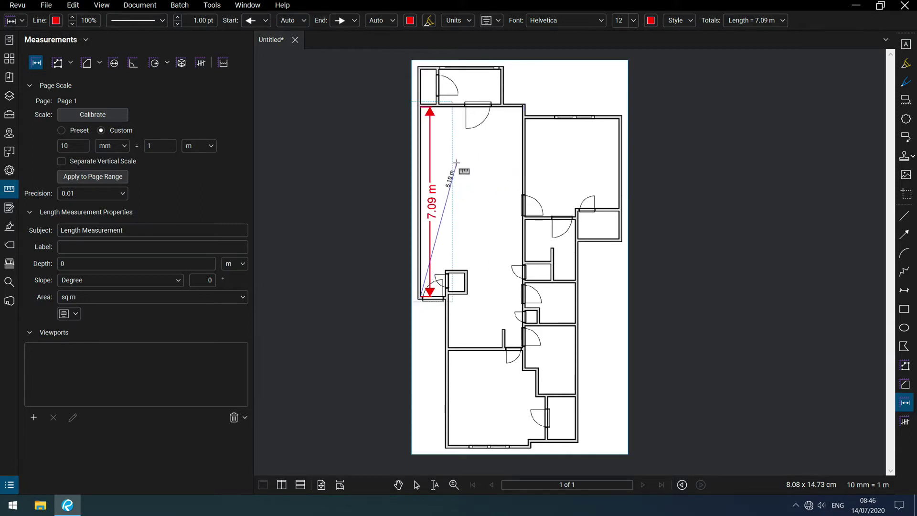
{"action": "key", "text": "Escape"}
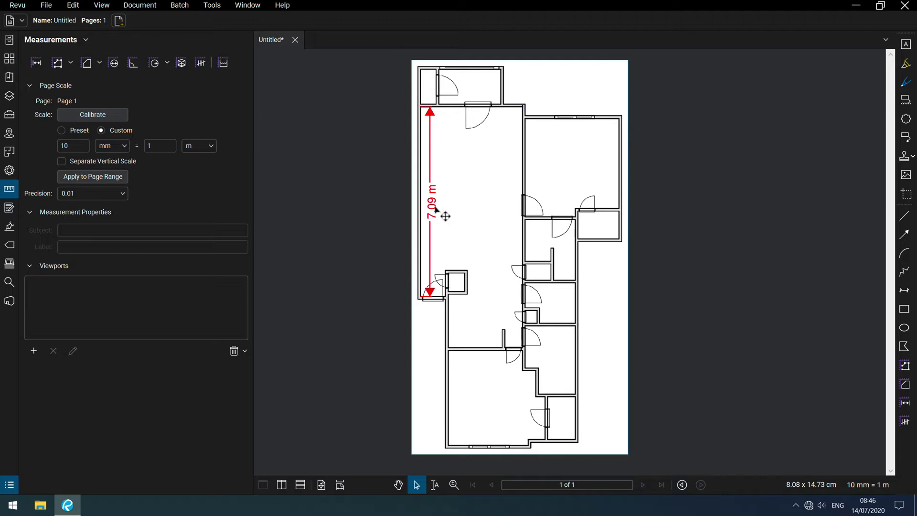
- Add length measurements along the top outer wall of the upper-right room and the long outer wall below its closet
{"action": "left_click", "coordinate": [36, 63]}
{"action": "left_click", "coordinate": [525, 115]}
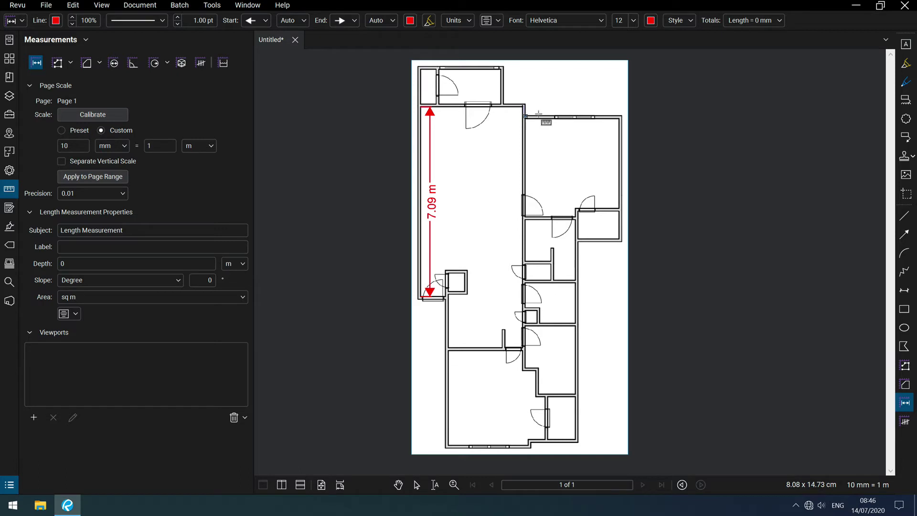
{"action": "left_click", "coordinate": [621, 115]}
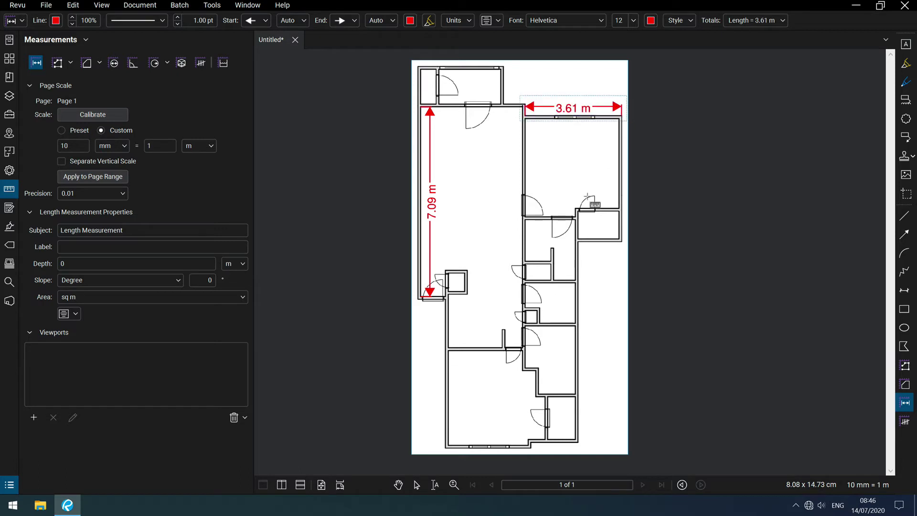
{"action": "left_click", "coordinate": [578, 242]}
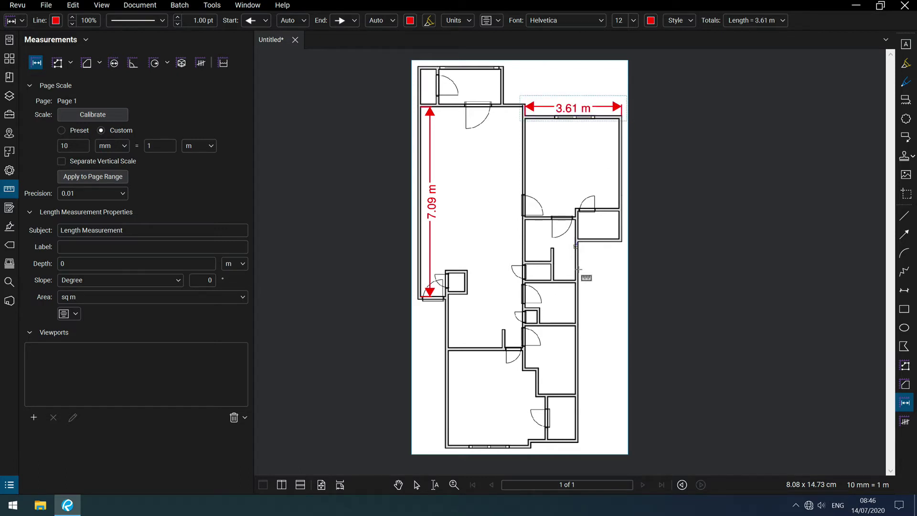
{"action": "left_click", "coordinate": [578, 443]}
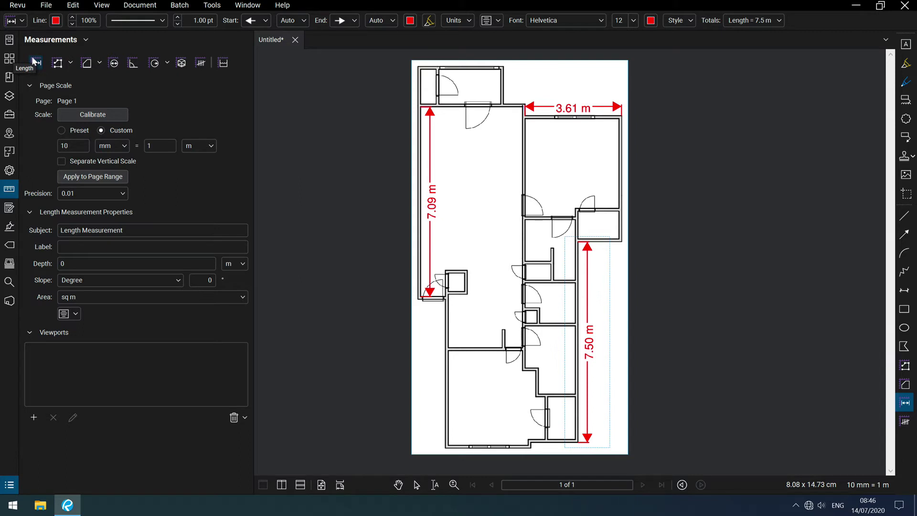
{"action": "key", "text": "Escape"}
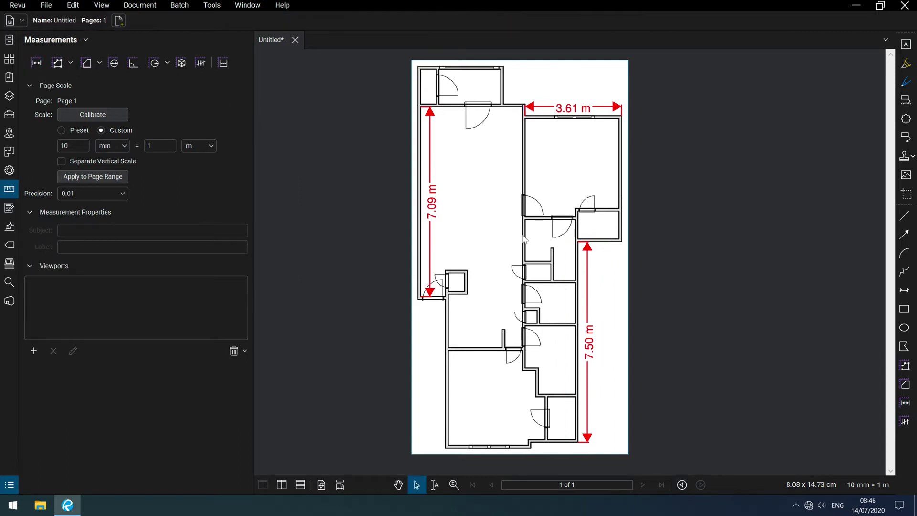
{"action": "left_click", "coordinate": [598, 256]}
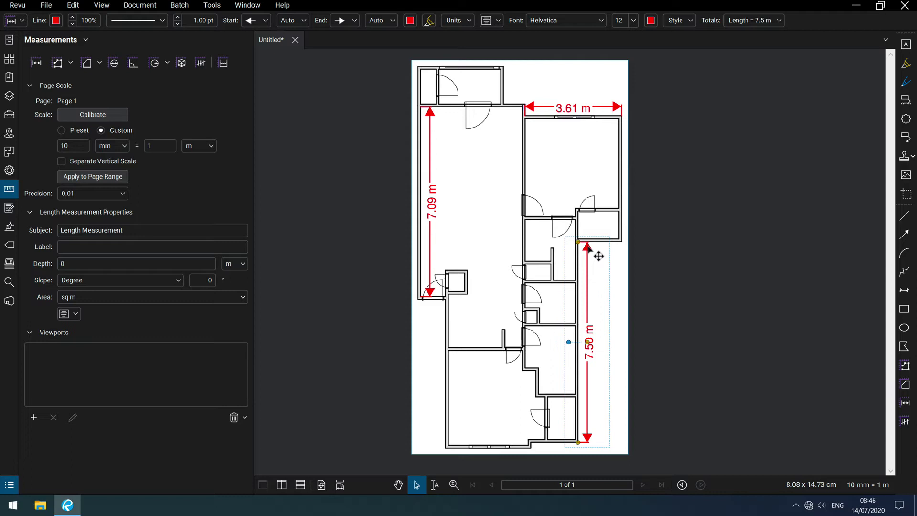
{"action": "left_click", "coordinate": [532, 111]}
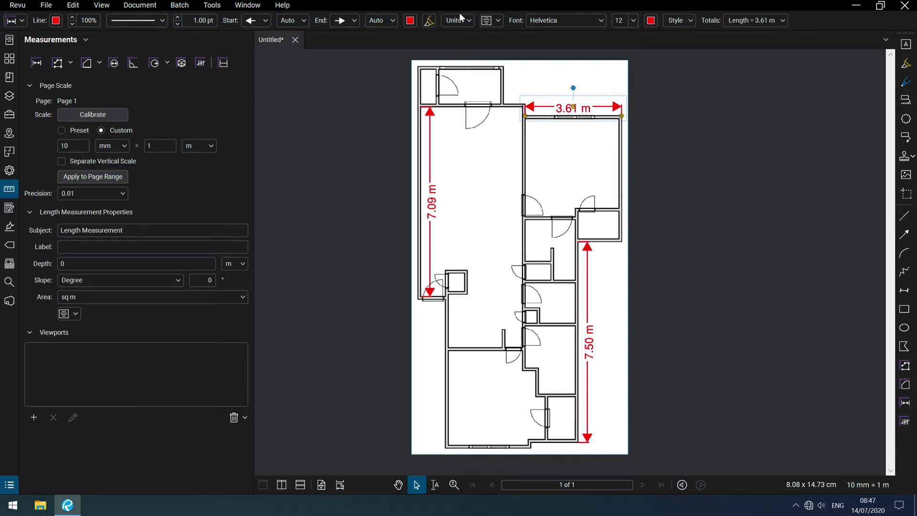
{"action": "left_click", "coordinate": [354, 99]}
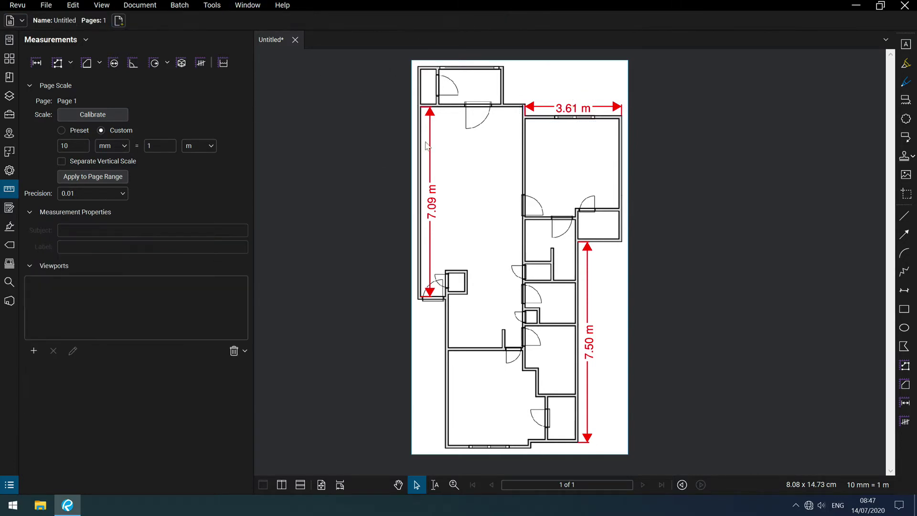
- Change the line style of the upper-right room's top wall measurement to Dashed 1
{"action": "left_click", "coordinate": [616, 110]}
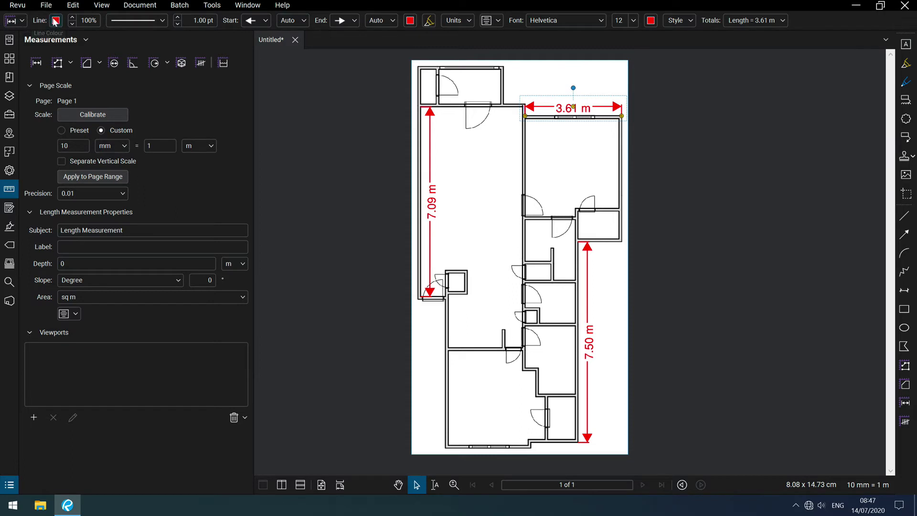
{"action": "left_click", "coordinate": [134, 20]}
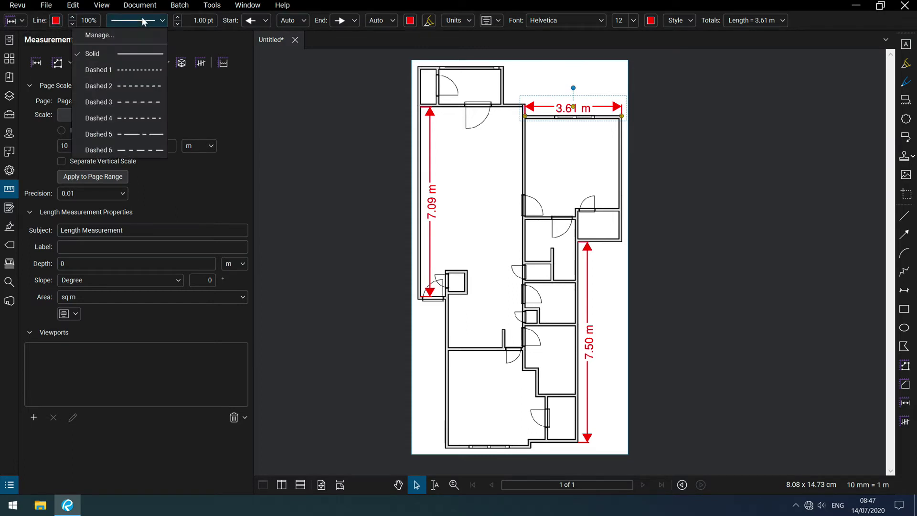
{"action": "left_click", "coordinate": [142, 68]}
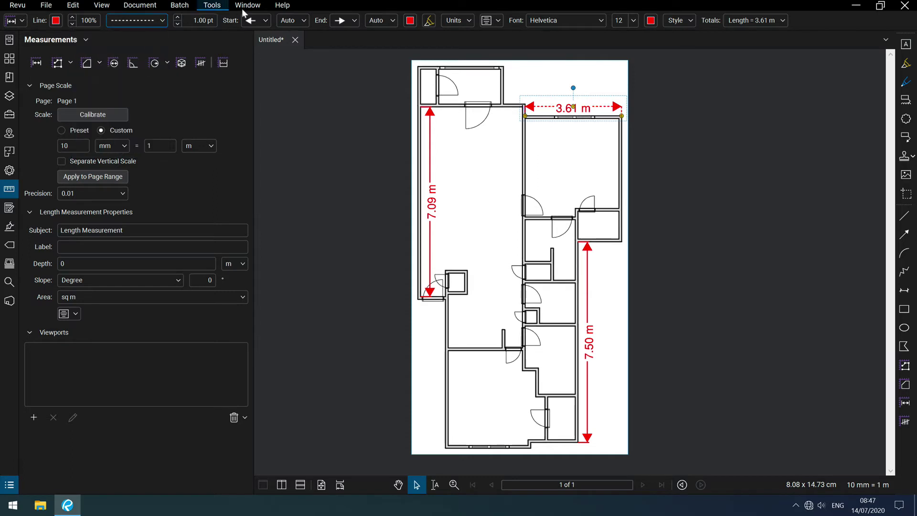
- Give the upper-right room's length measurement open arrowheads at both its start and its end
{"action": "left_click", "coordinate": [266, 20]}
{"action": "left_click", "coordinate": [260, 58]}
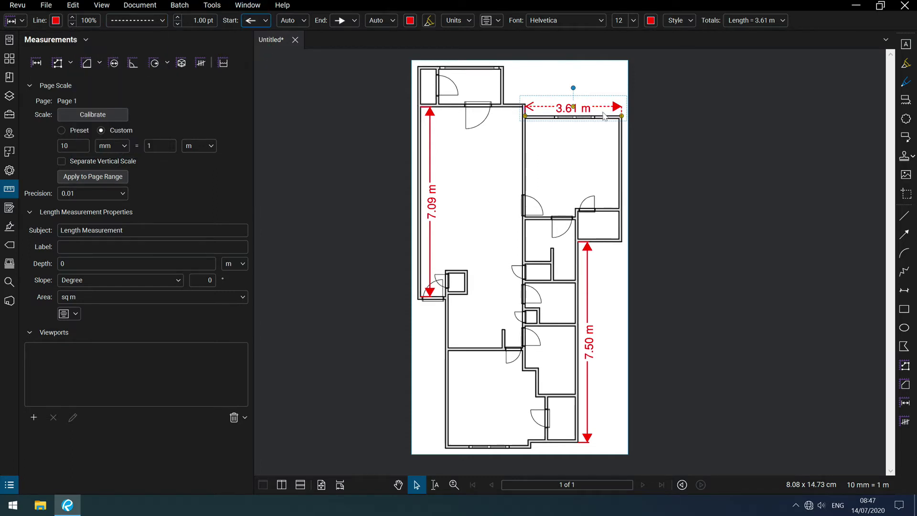
{"action": "scroll", "coordinate": [603, 115], "scroll_direction": "up", "scroll_amount": 2}
{"action": "scroll", "coordinate": [604, 114], "scroll_direction": "up", "scroll_amount": 2}
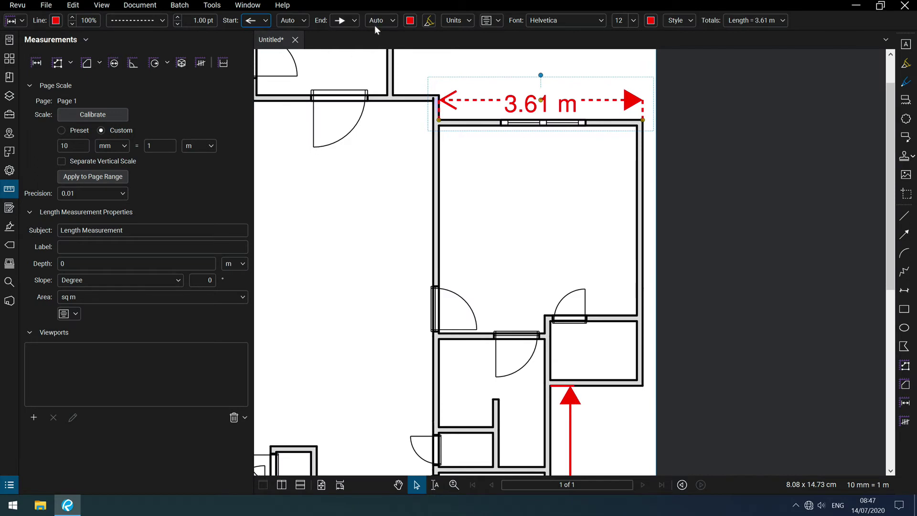
{"action": "left_click", "coordinate": [355, 21]}
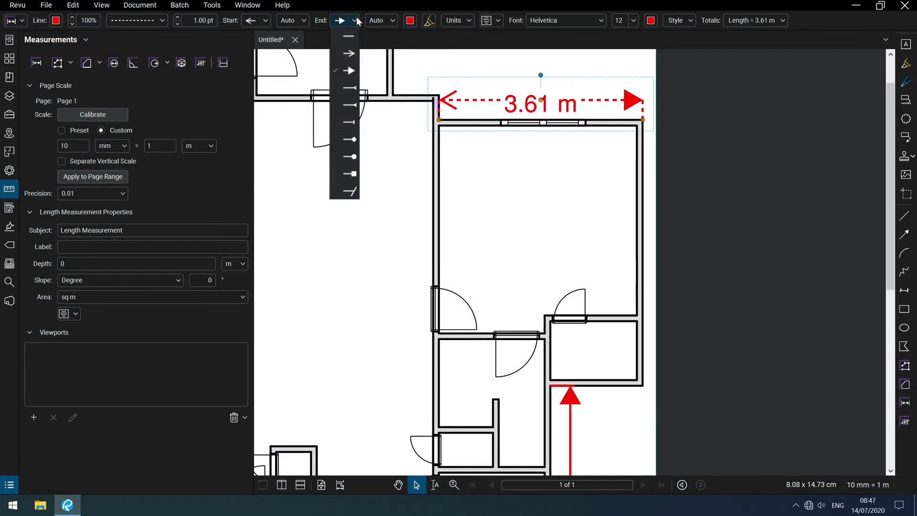
{"action": "left_click", "coordinate": [345, 54]}
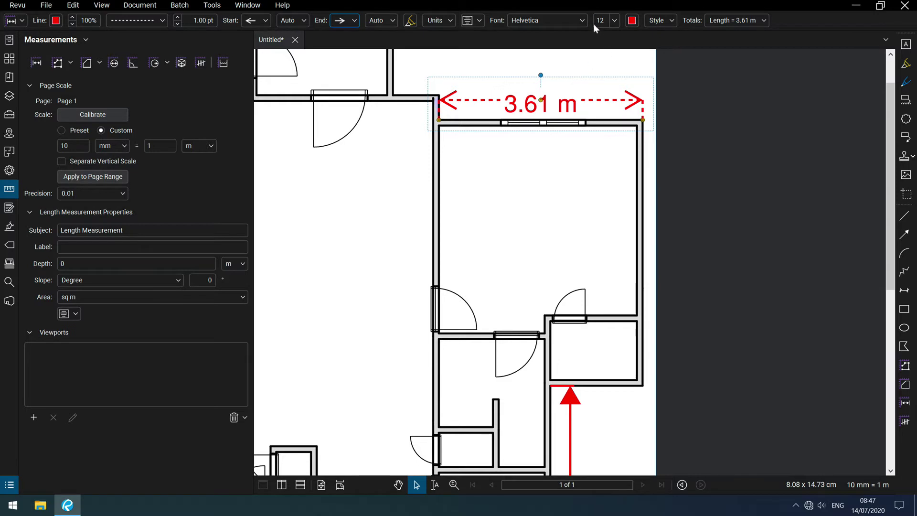
- Set the caption of the upper-right room's length measurement to size 3 in the Adobe Gothic Std B font
{"action": "left_click", "coordinate": [614, 20]}
{"action": "scroll", "coordinate": [607, 48], "scroll_direction": "up", "scroll_amount": 3}
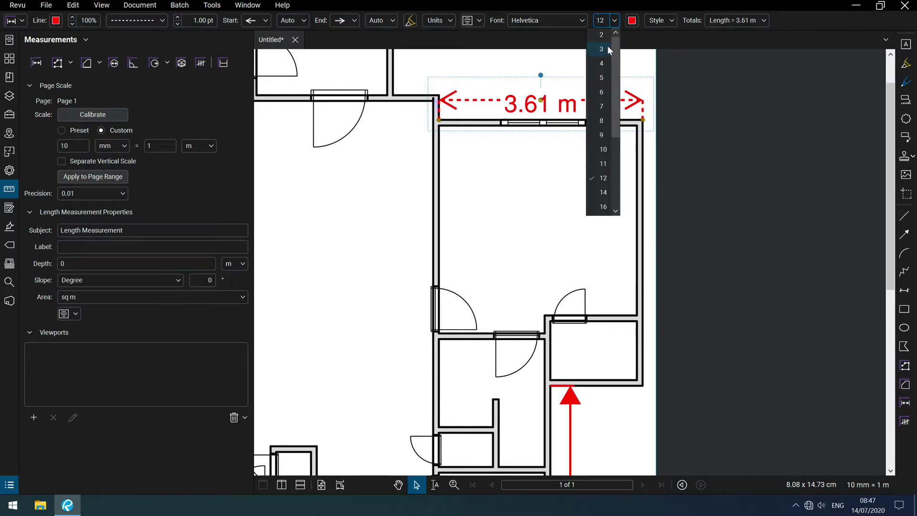
{"action": "left_click", "coordinate": [603, 63]}
{"action": "left_click", "coordinate": [556, 18]}
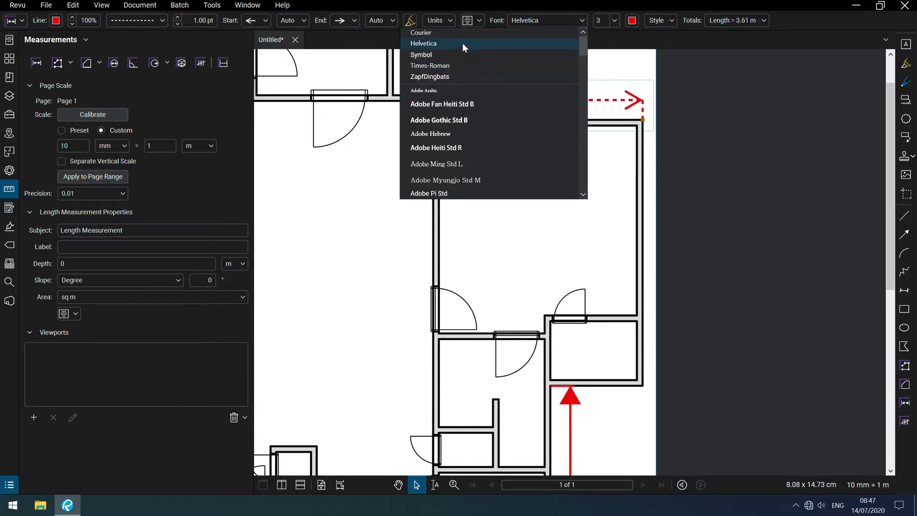
{"action": "left_click", "coordinate": [470, 122]}
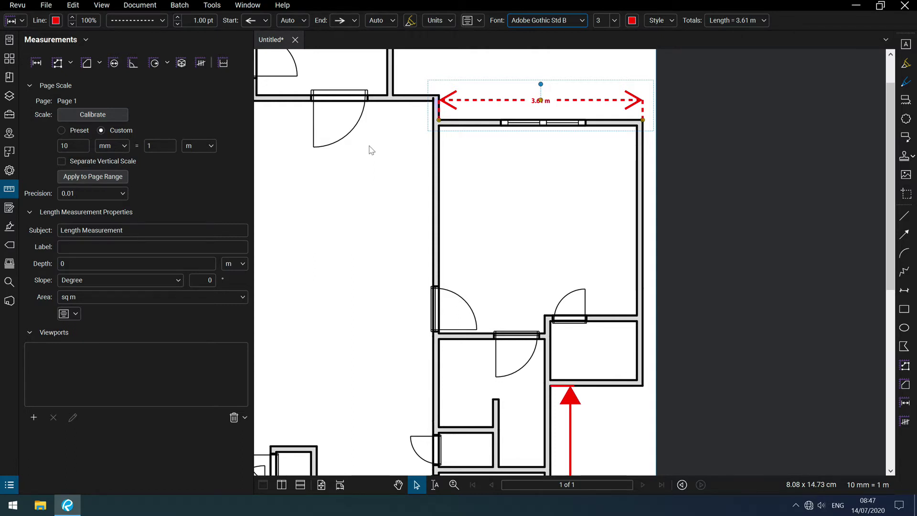
- Examine the appearance and layout properties of the selected length measurement, and return to the measurement settings
{"action": "left_click", "coordinate": [10, 172]}
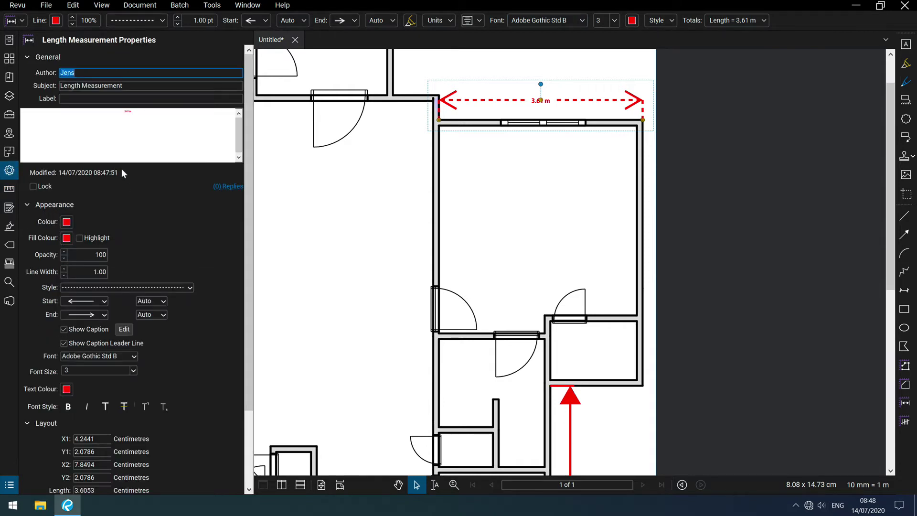
{"action": "scroll", "coordinate": [162, 212], "scroll_direction": "down", "scroll_amount": 3}
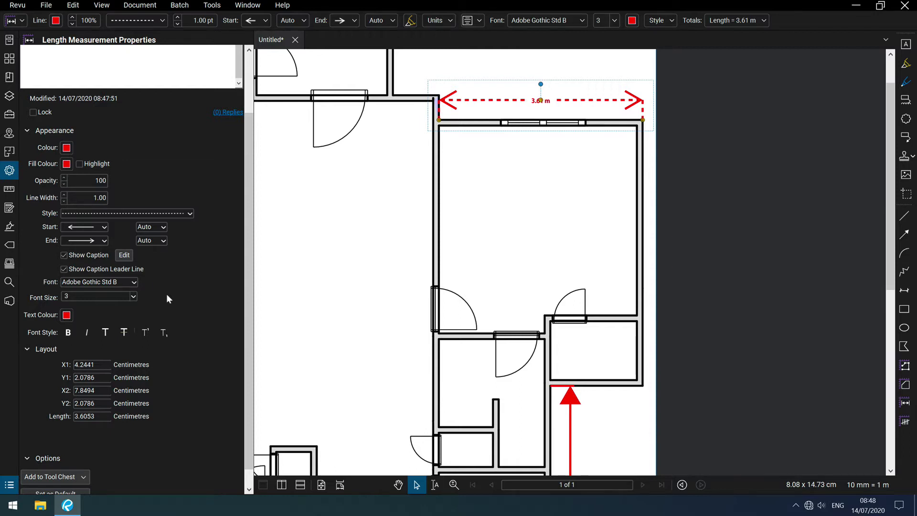
{"action": "left_click", "coordinate": [9, 190]}
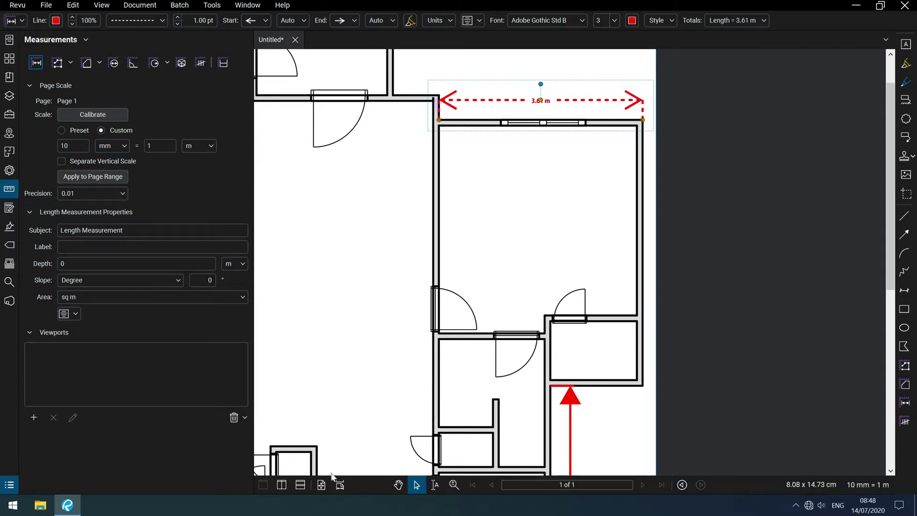
- Add rectangular area measurements over the closet below the upper-right room and the small closet in the middle of the plan
{"action": "left_click", "coordinate": [321, 485]}
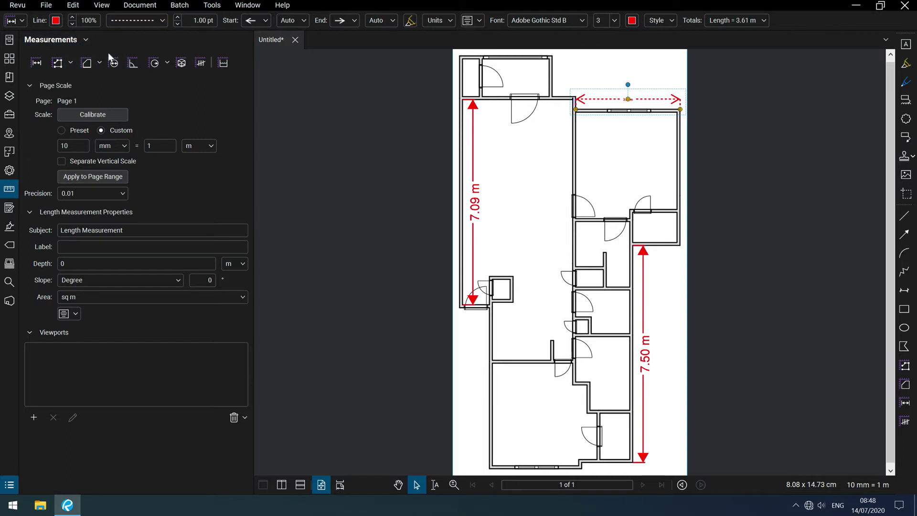
{"action": "left_click", "coordinate": [211, 5]}
{"action": "mouse_move", "coordinate": [230, 43]}
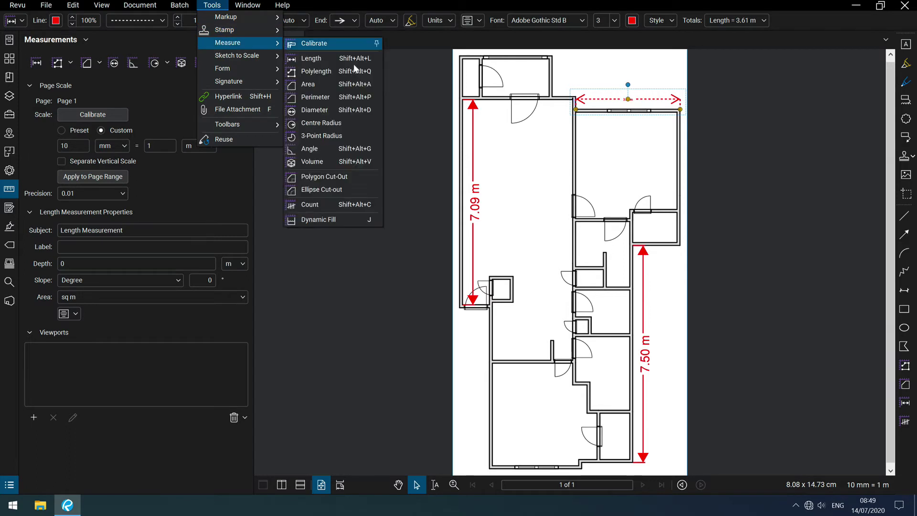
{"action": "left_click", "coordinate": [317, 89]}
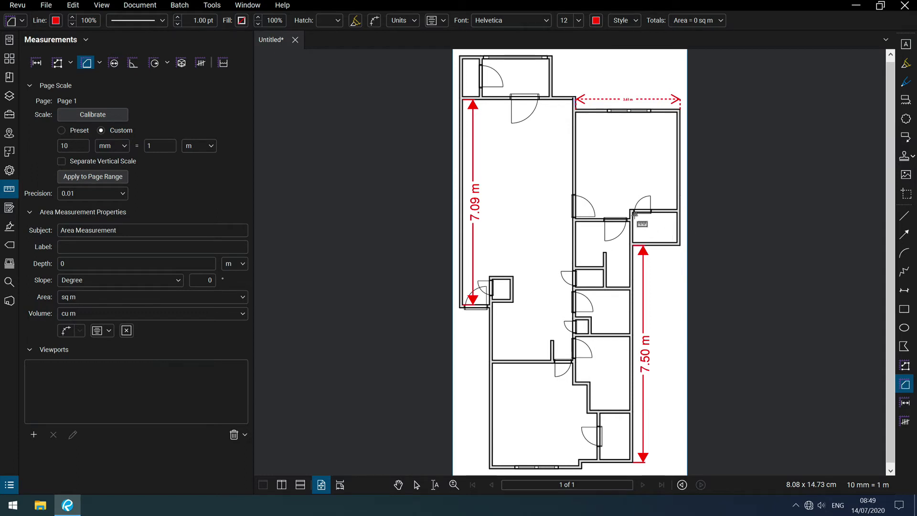
{"action": "left_click_drag", "start_coordinate": [633, 211], "coordinate": [677, 242]}
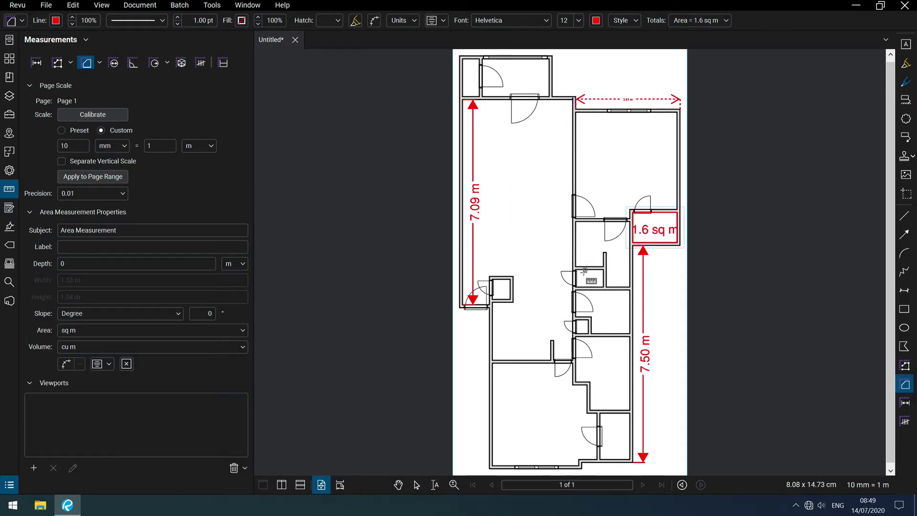
{"action": "left_click_drag", "start_coordinate": [603, 271], "coordinate": [576, 286]}
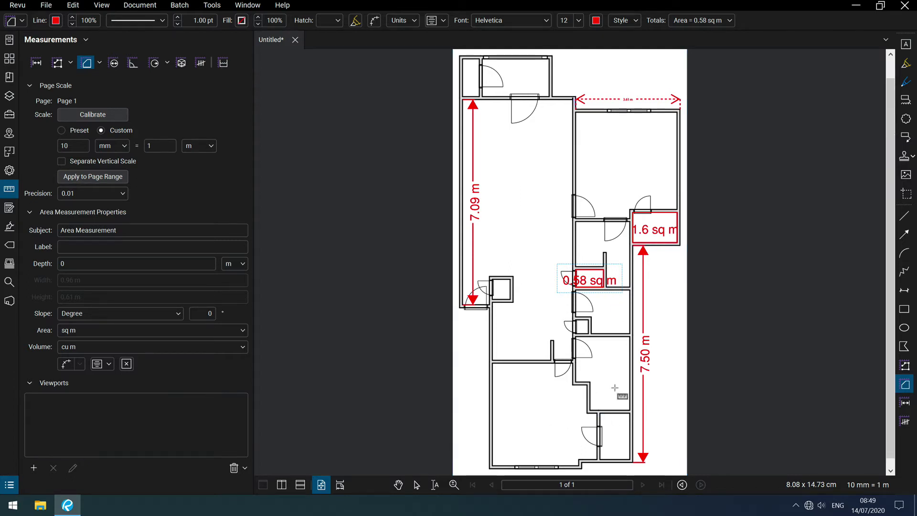
- Add an area measurement tracing the inner corners of the stepped room on the plan's lower right side
{"action": "scroll", "coordinate": [615, 387], "scroll_direction": "up", "scroll_amount": 1}
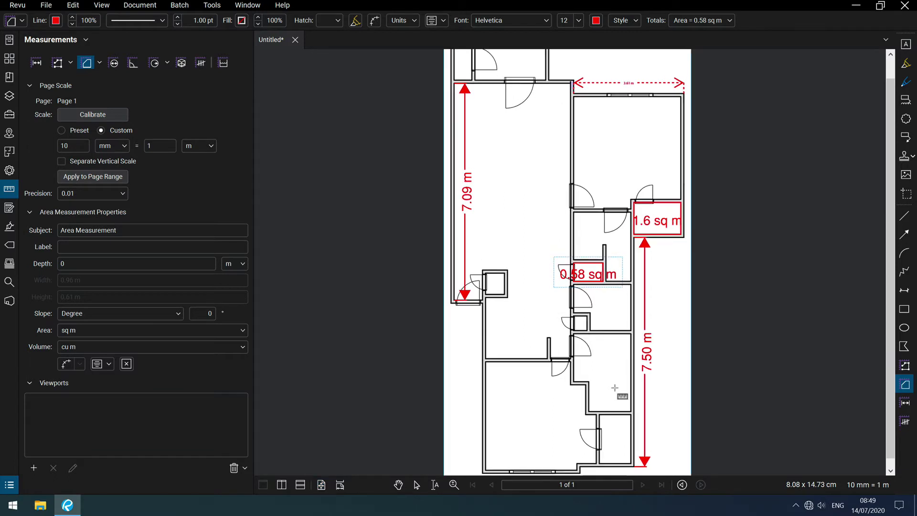
{"action": "left_click", "coordinate": [398, 485]}
{"action": "scroll", "coordinate": [605, 403], "scroll_direction": "up", "scroll_amount": 2}
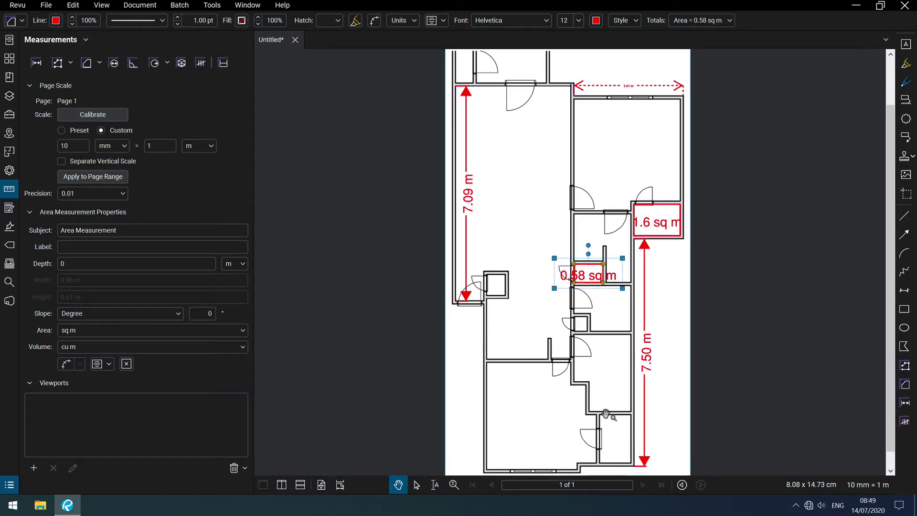
{"action": "scroll", "coordinate": [615, 387], "scroll_direction": "up", "scroll_amount": 1}
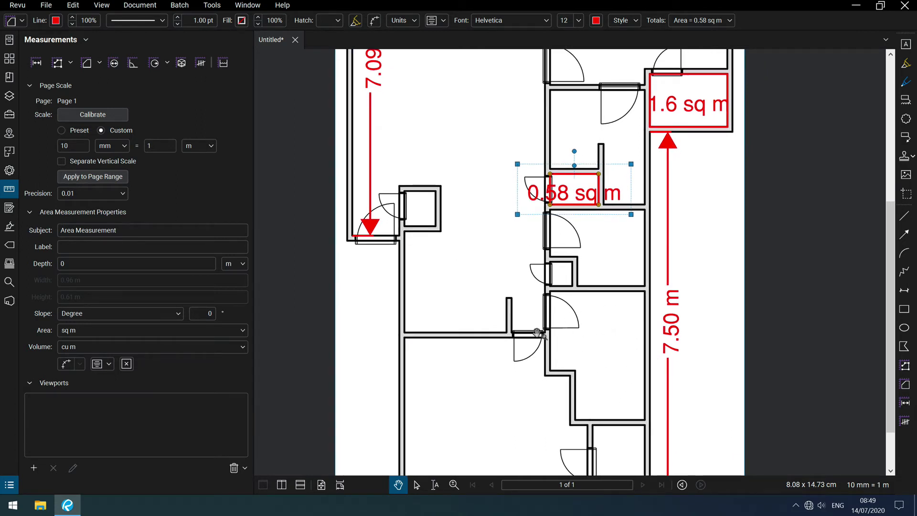
{"action": "left_click", "coordinate": [88, 62]}
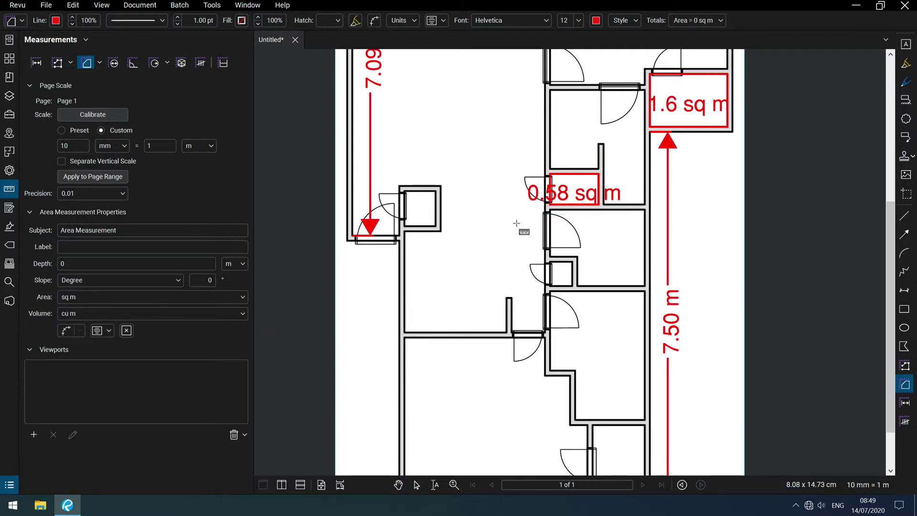
{"action": "left_click", "coordinate": [549, 291]}
{"action": "left_click", "coordinate": [645, 291]}
{"action": "left_click", "coordinate": [645, 420]}
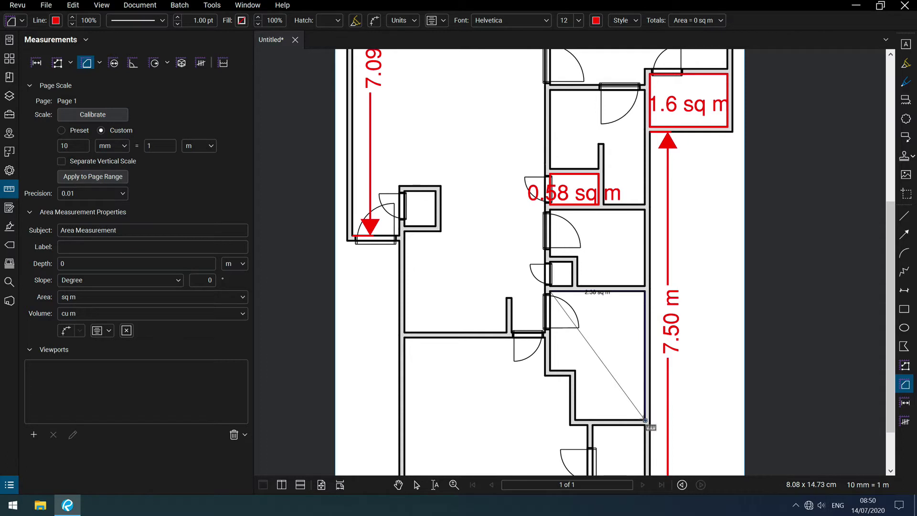
{"action": "left_click", "coordinate": [576, 420]}
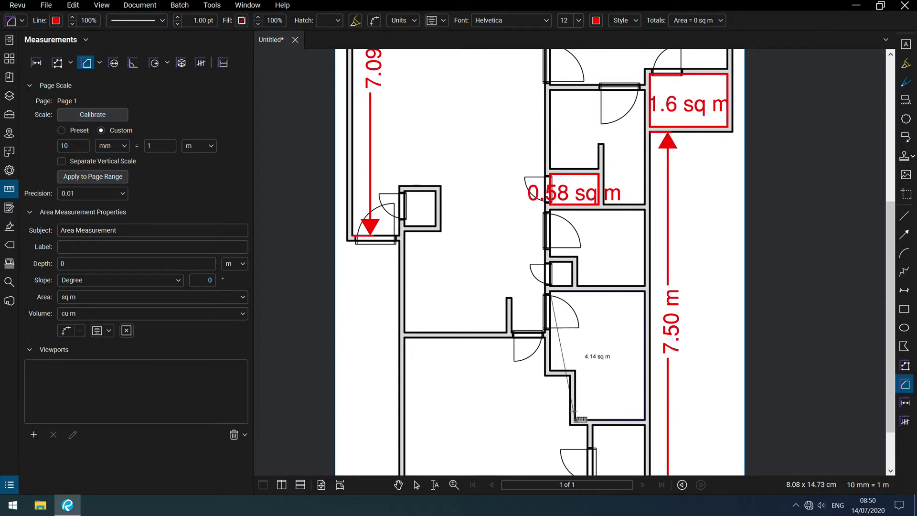
{"action": "left_click", "coordinate": [575, 373]}
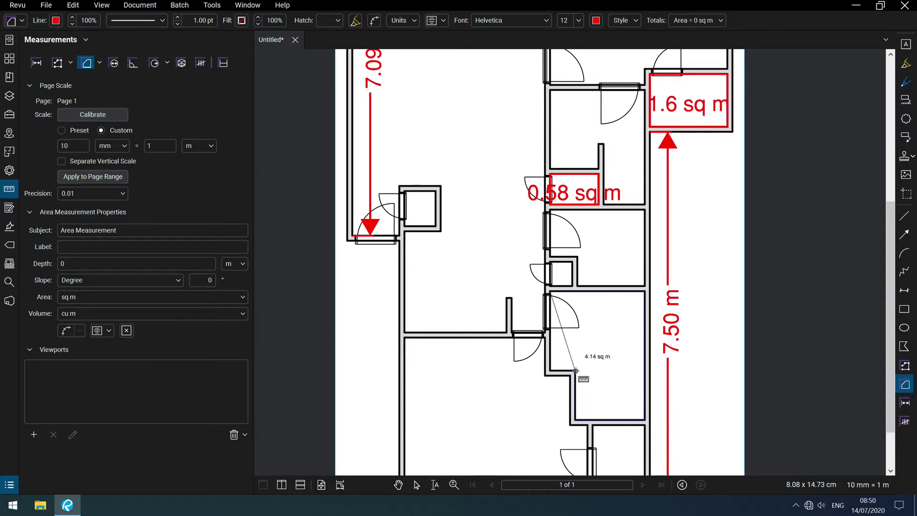
{"action": "double_click", "coordinate": [549, 370]}
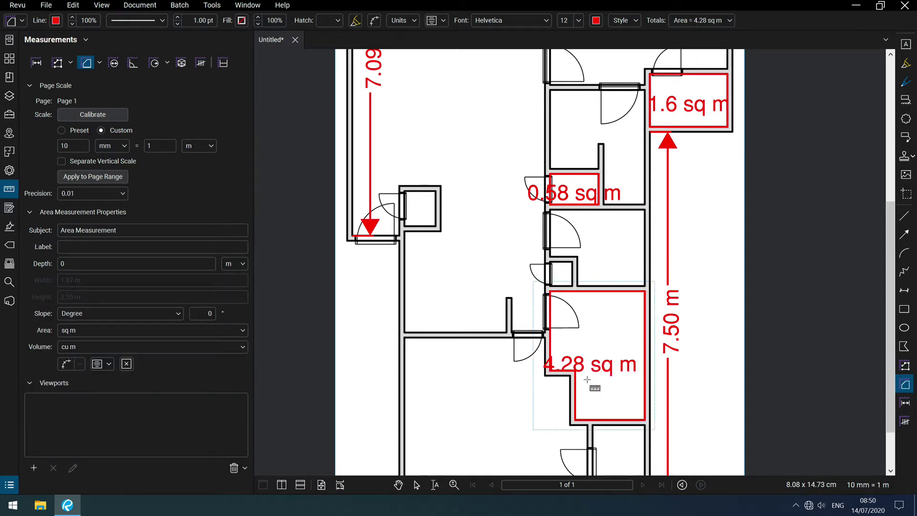
- Add an area measurement tracing the inner corners of the large stepped room on the plan's lower left side
{"action": "scroll", "coordinate": [575, 378], "scroll_direction": "down", "scroll_amount": 1}
{"action": "scroll", "coordinate": [575, 379], "scroll_direction": "down", "scroll_amount": 2}
{"action": "left_click", "coordinate": [481, 356]}
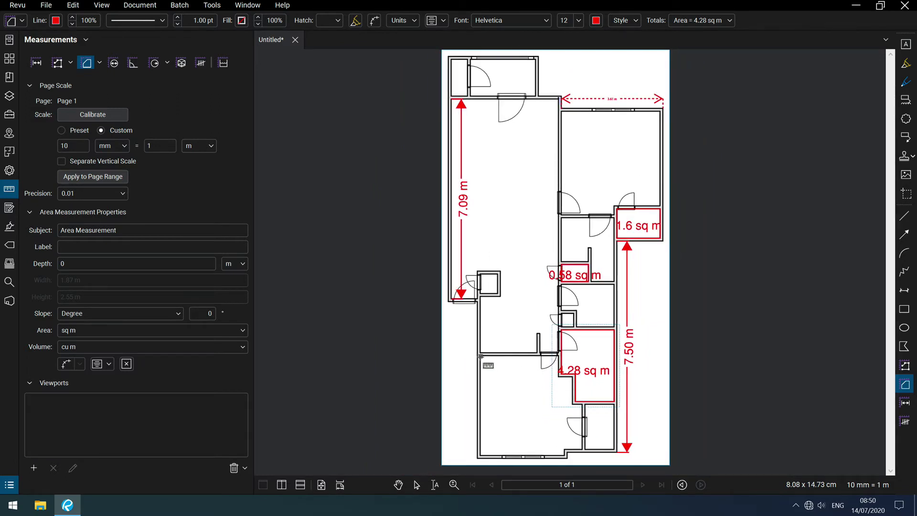
{"action": "left_click", "coordinate": [558, 354]}
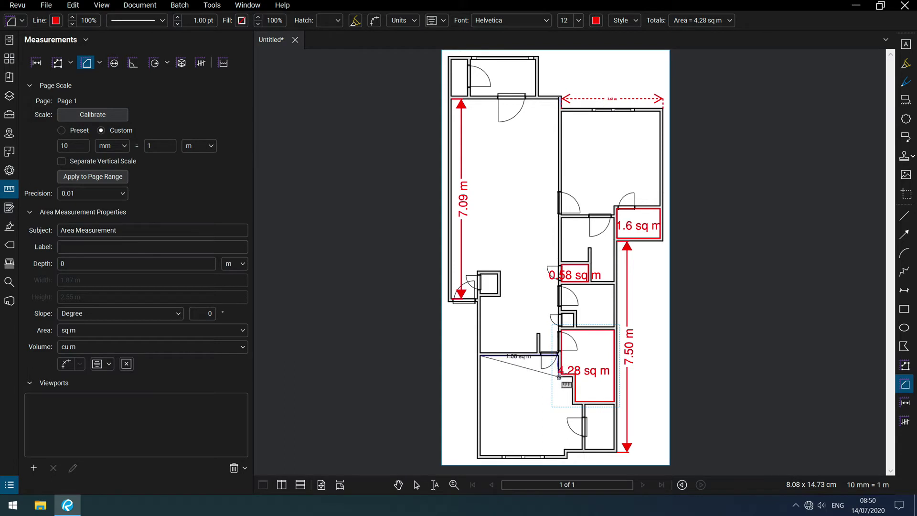
{"action": "left_click", "coordinate": [559, 376]}
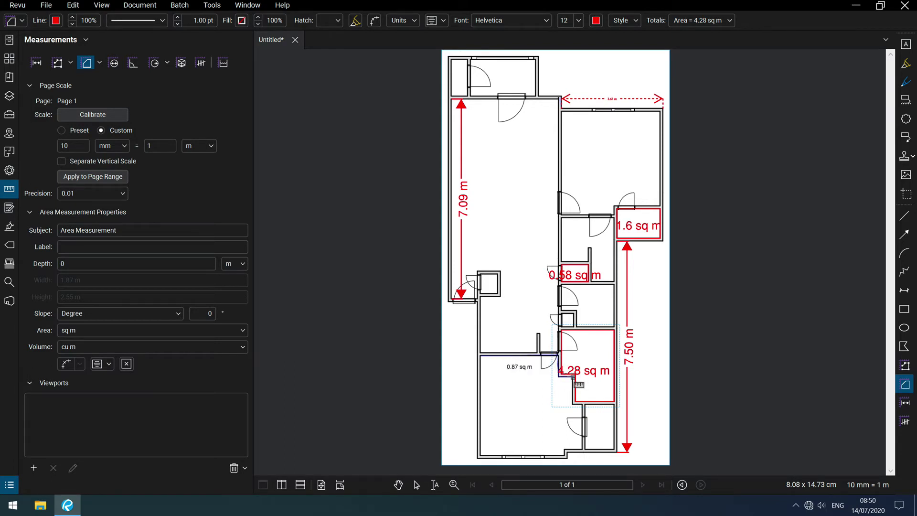
{"action": "left_click", "coordinate": [573, 377]}
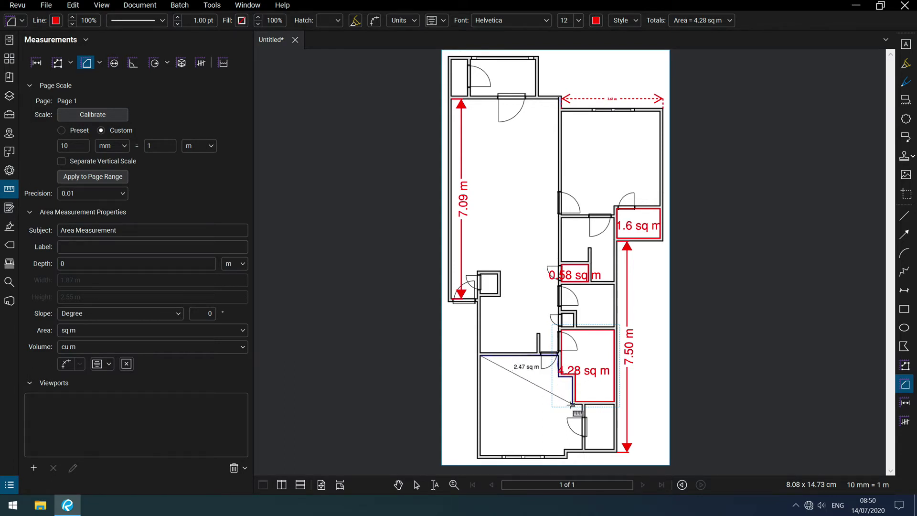
{"action": "left_click", "coordinate": [572, 404]}
{"action": "left_click", "coordinate": [583, 404]}
{"action": "left_click", "coordinate": [582, 449]}
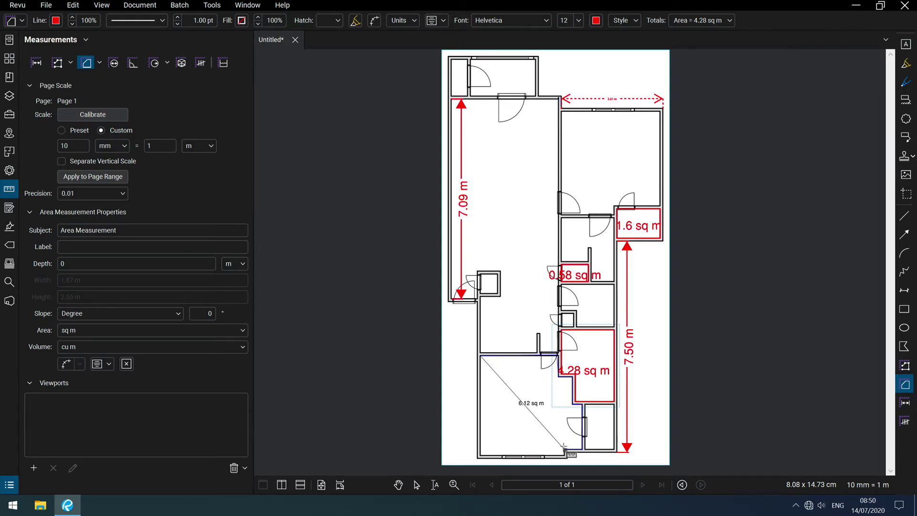
{"action": "left_click", "coordinate": [564, 451]}
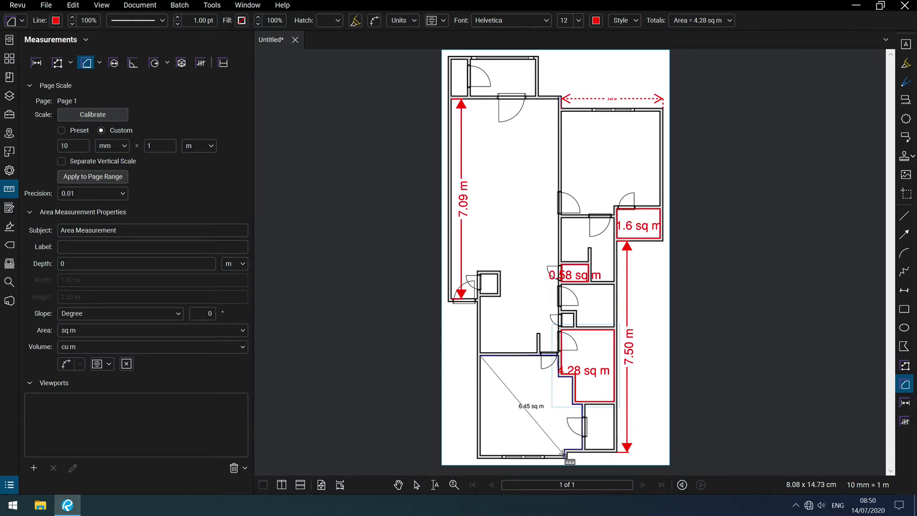
{"action": "double_click", "coordinate": [480, 453]}
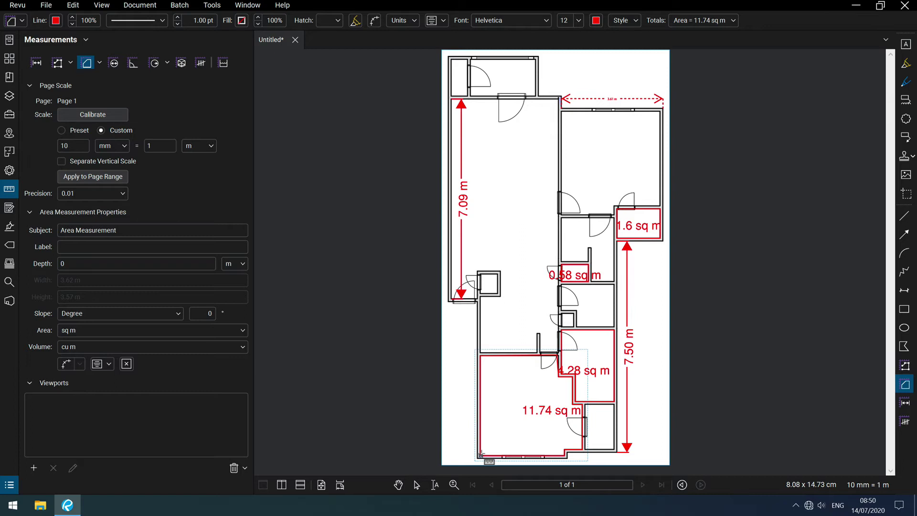
- Select all four area measurements together and set their fill colour to Light Cyan Blue
{"action": "left_click", "coordinate": [7, 173]}
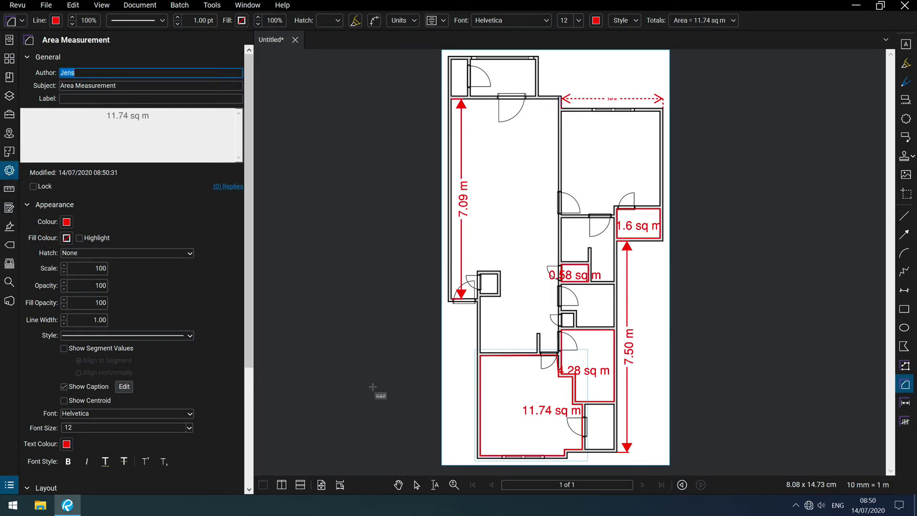
{"action": "left_click", "coordinate": [417, 486]}
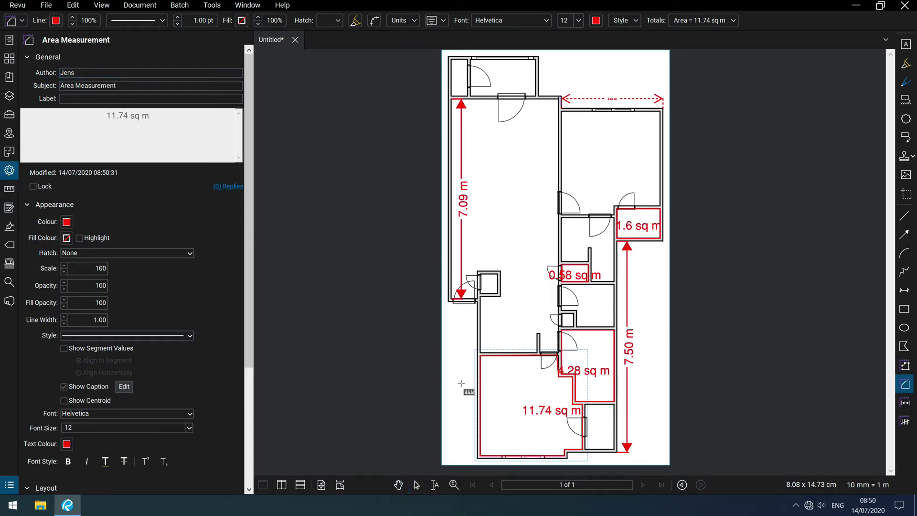
{"action": "left_click", "coordinate": [417, 485]}
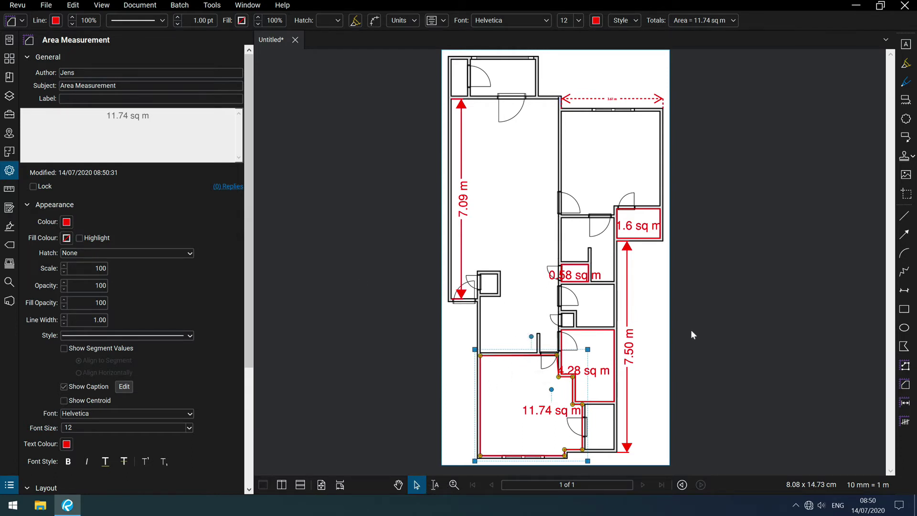
{"action": "left_click", "coordinate": [647, 223]}
{"action": "left_click", "coordinate": [646, 226], "text": "shift"}
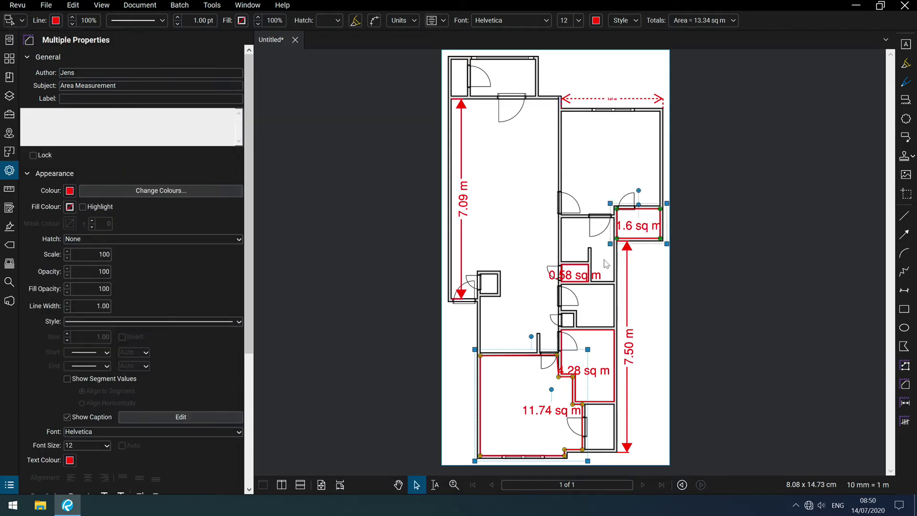
{"action": "left_click", "coordinate": [582, 277], "text": "shift"}
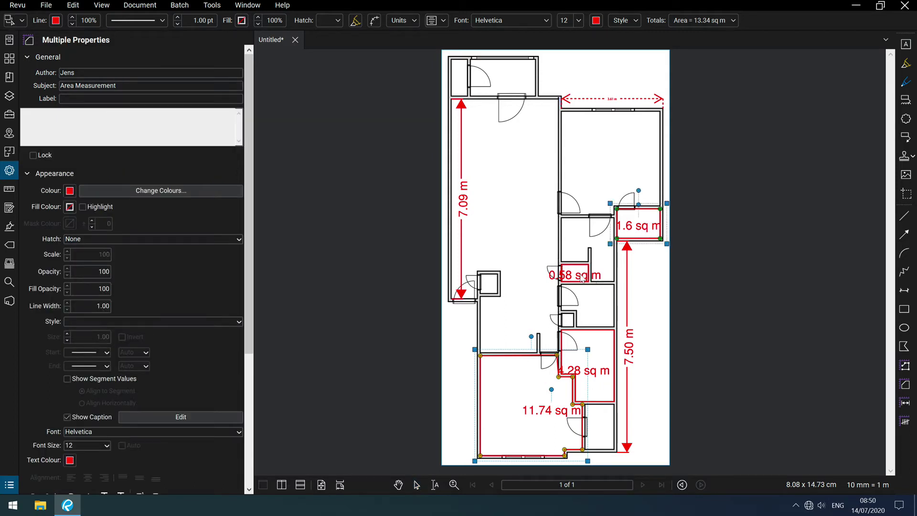
{"action": "left_click", "coordinate": [596, 375], "text": "shift"}
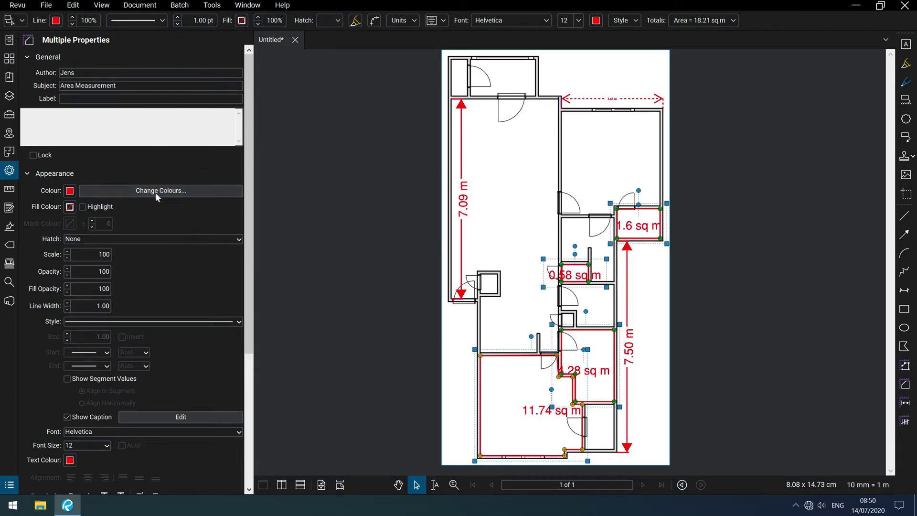
{"action": "left_click", "coordinate": [70, 208]}
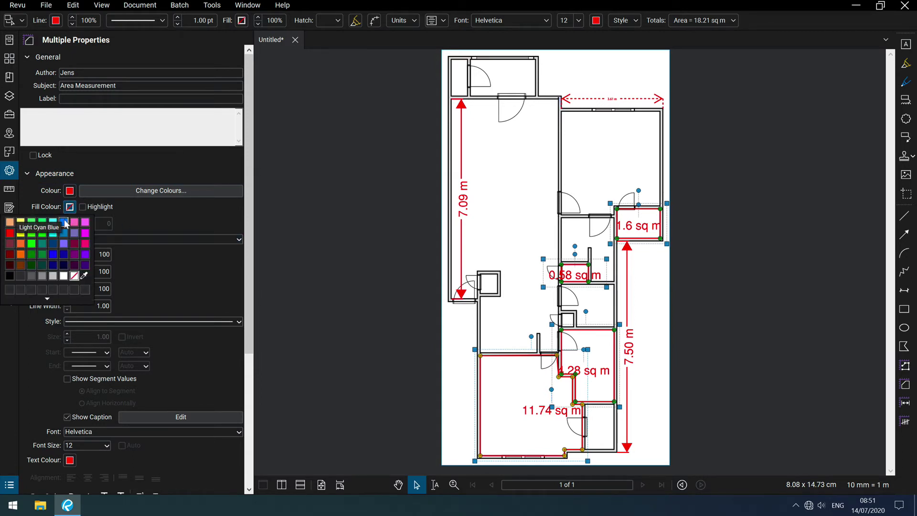
{"action": "left_click", "coordinate": [64, 222]}
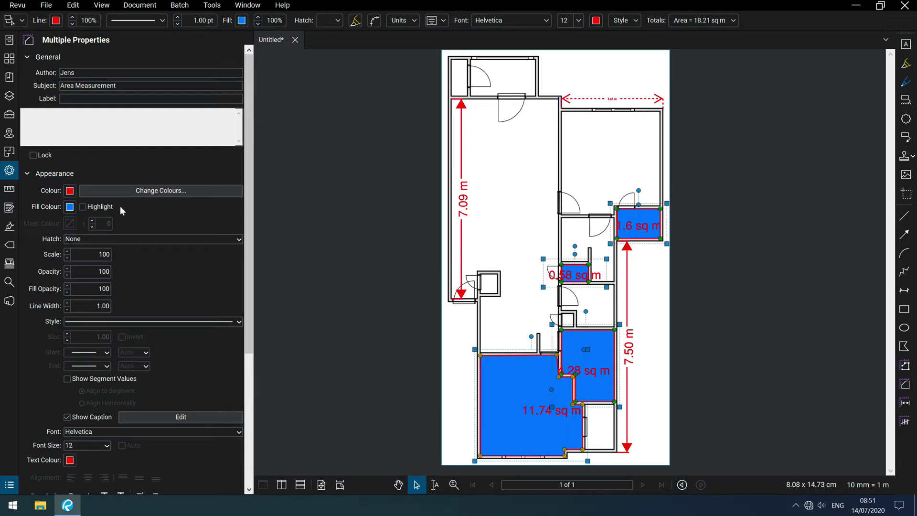
- Switch the fill's highlight effect on and off repeatedly to compare both looks, leaving it on for the selected area measurements
{"action": "left_click", "coordinate": [84, 206]}
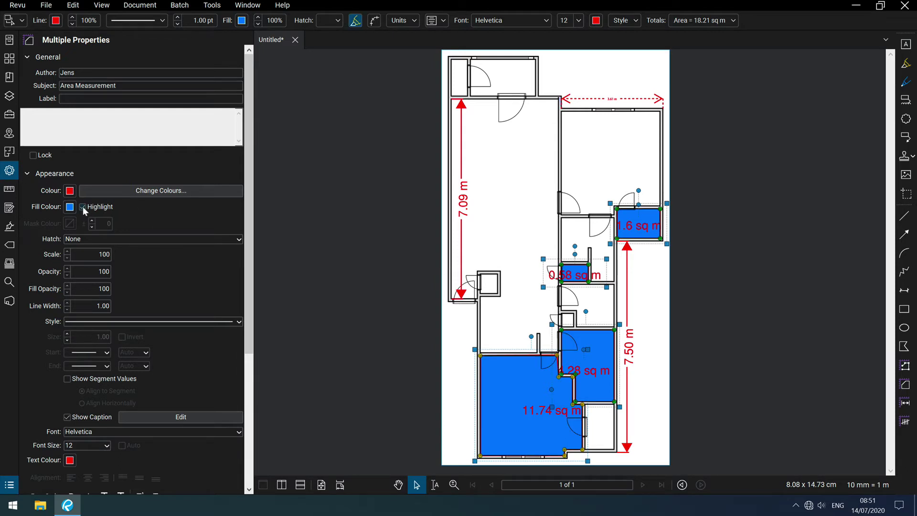
{"action": "left_click", "coordinate": [84, 206]}
{"action": "left_click", "coordinate": [83, 207]}
{"action": "left_click", "coordinate": [83, 206]}
{"action": "left_click", "coordinate": [84, 207]}
{"action": "left_click", "coordinate": [83, 206]}
{"action": "left_click", "coordinate": [83, 205]}
{"action": "left_click", "coordinate": [83, 205]}
{"action": "left_click", "coordinate": [83, 205]}
{"action": "left_click", "coordinate": [83, 207]}
{"action": "left_click", "coordinate": [82, 206]}
{"action": "left_click", "coordinate": [83, 206]}
{"action": "left_click", "coordinate": [83, 206]}
- Return to the measurement settings, start Dynamic Fill, and move its floating toolbar down over the lower part of the plan
{"action": "left_click", "coordinate": [9, 189]}
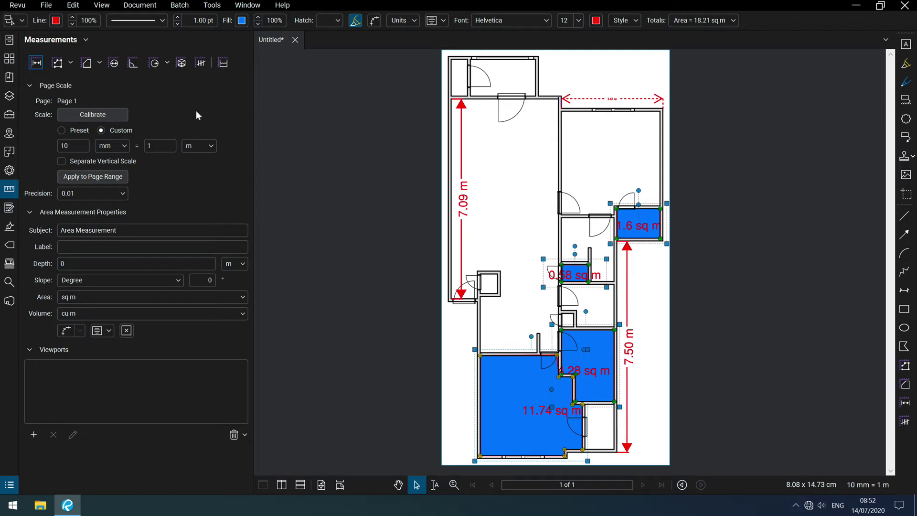
{"action": "mouse_move", "coordinate": [254, 104]}
{"action": "left_mouse_down"}
{"action": "mouse_move", "coordinate": [265, 104]}
{"action": "mouse_move", "coordinate": [257, 106]}
{"action": "left_mouse_up"}
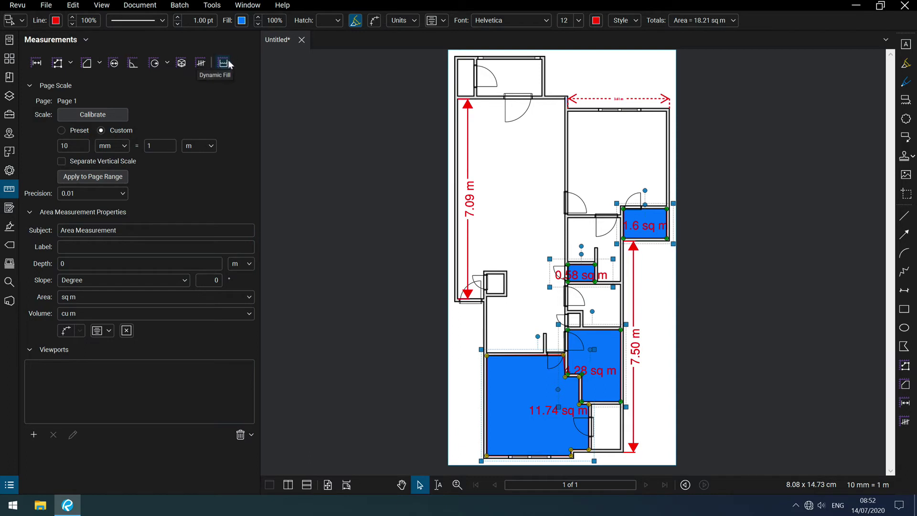
{"action": "left_click", "coordinate": [222, 6]}
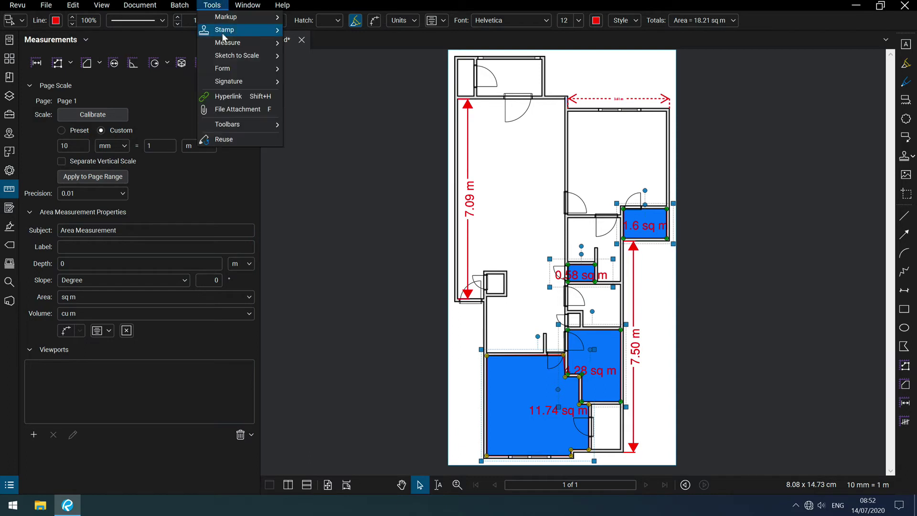
{"action": "mouse_move", "coordinate": [229, 42]}
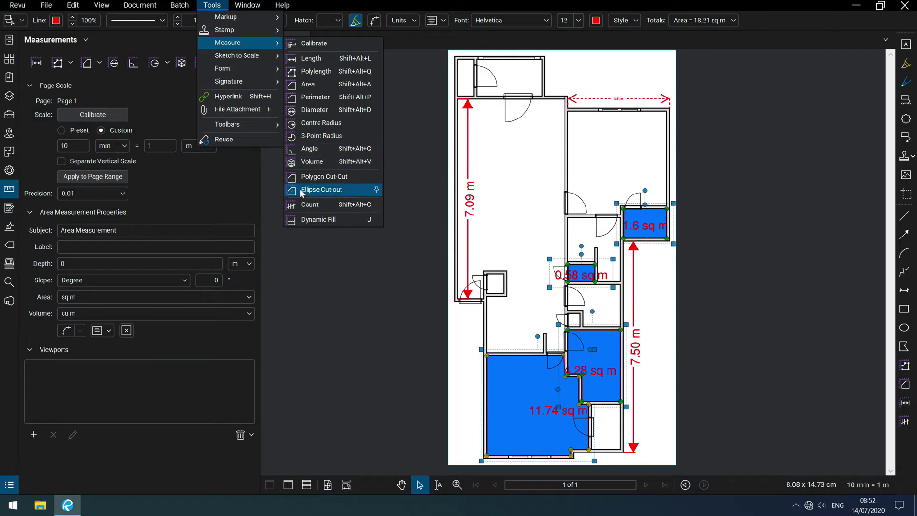
{"action": "left_click", "coordinate": [340, 221]}
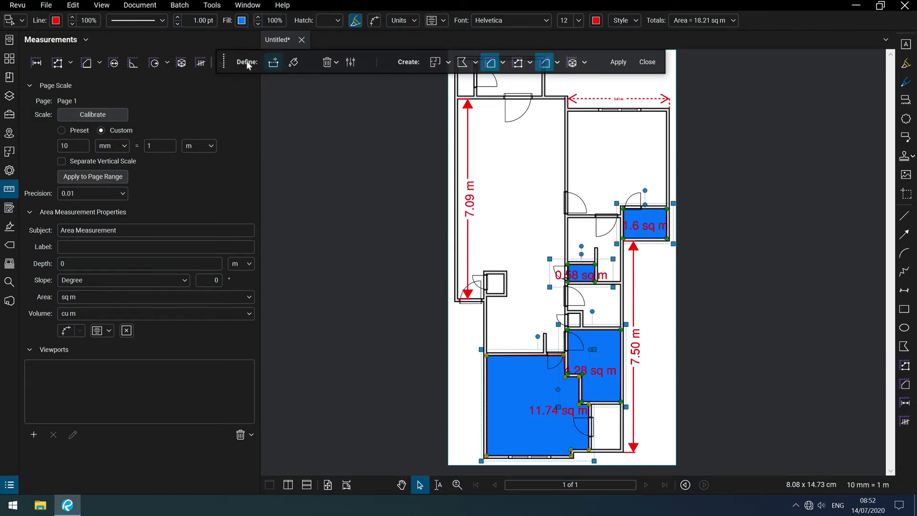
{"action": "left_click_drag", "start_coordinate": [223, 66], "coordinate": [321, 394]}
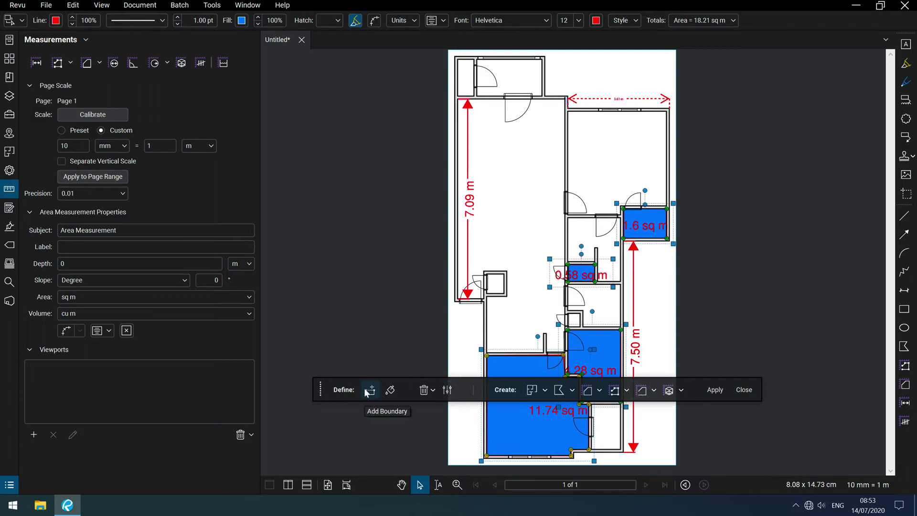
- Use the Dynamic Fill tool to fill the large left room and the door swing at its upper wall
{"action": "left_click", "coordinate": [390, 390]}
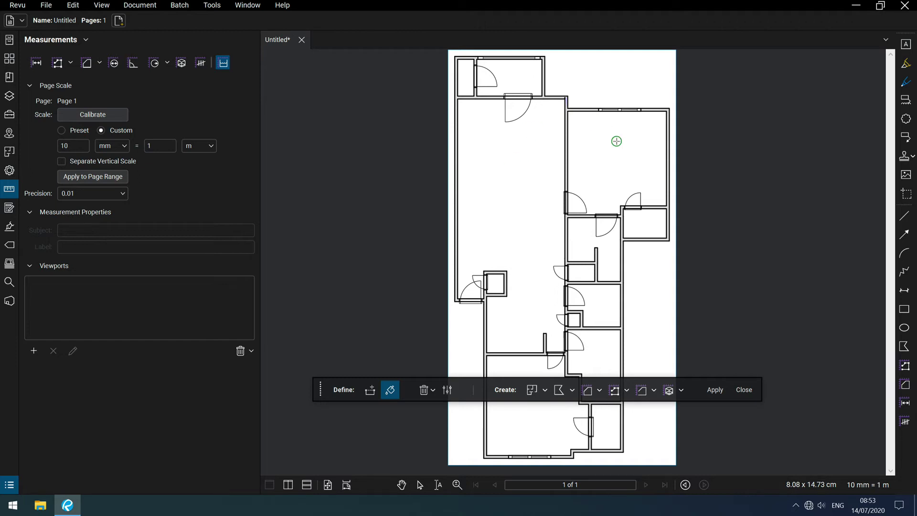
{"action": "left_click", "coordinate": [518, 152]}
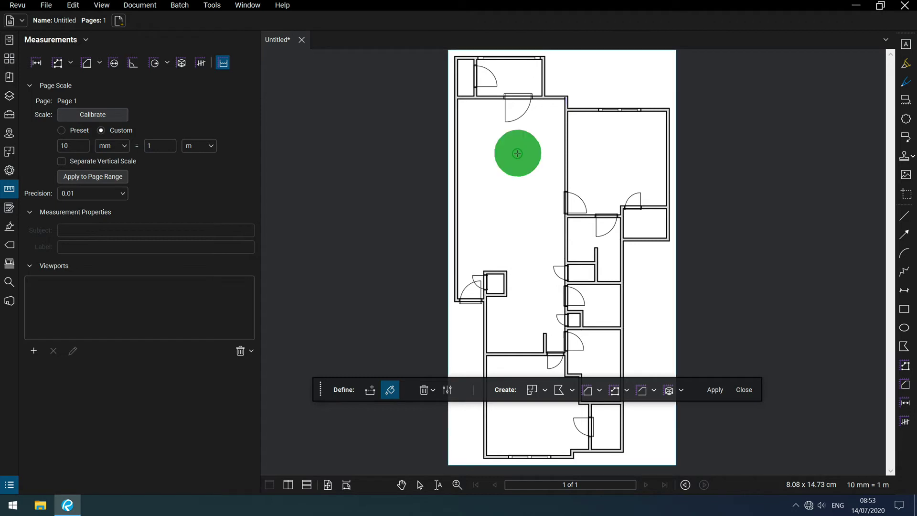
{"action": "left_click_drag", "start_coordinate": [517, 154], "coordinate": [525, 175]}
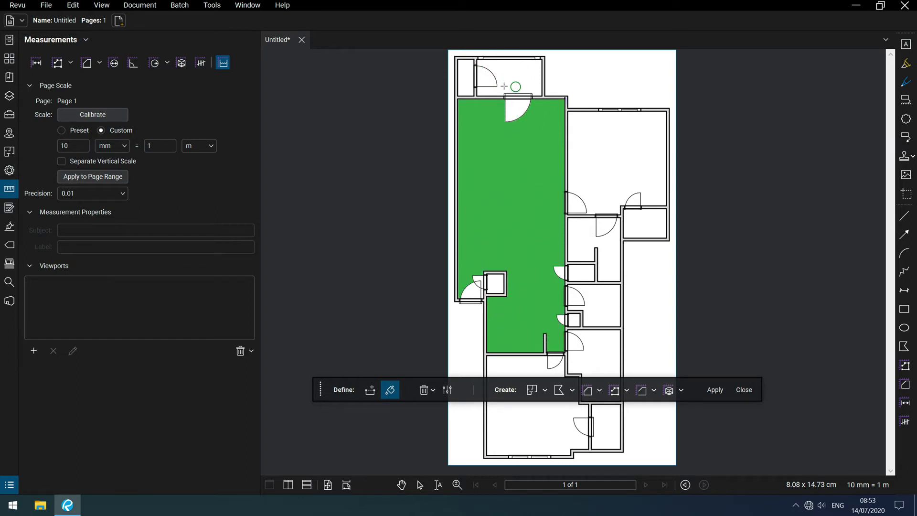
{"action": "left_click_drag", "start_coordinate": [517, 114], "coordinate": [517, 114]}
- Fill the L-shaped room in the middle of the plan, the small closet beside it, and the room directly below
{"action": "left_click_drag", "start_coordinate": [583, 239], "coordinate": [583, 240]}
{"action": "left_click_drag", "start_coordinate": [583, 273], "coordinate": [583, 273]}
{"action": "left_click_drag", "start_coordinate": [601, 303], "coordinate": [602, 304]}
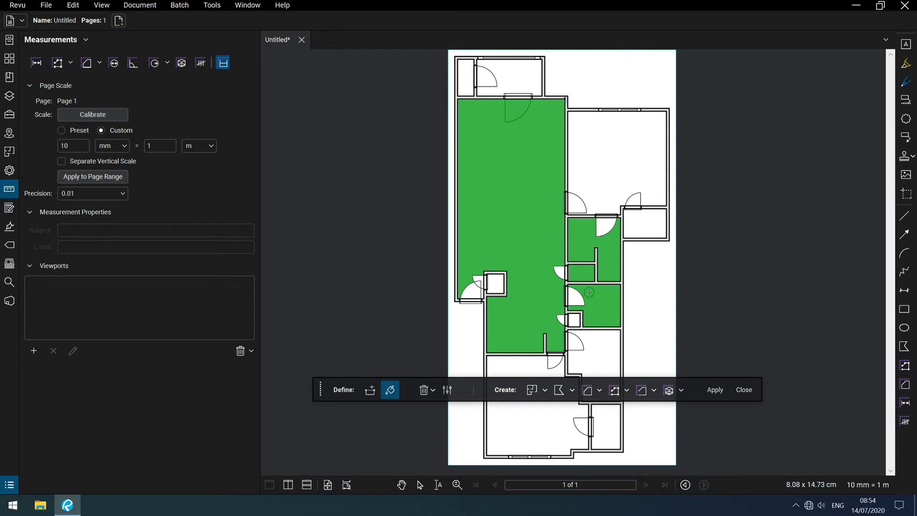
- Fill the upper-right room with its door swings, the L-shaped room's door swing, and the closet below the upper-right room
{"action": "left_click_drag", "start_coordinate": [635, 142], "coordinate": [635, 142]}
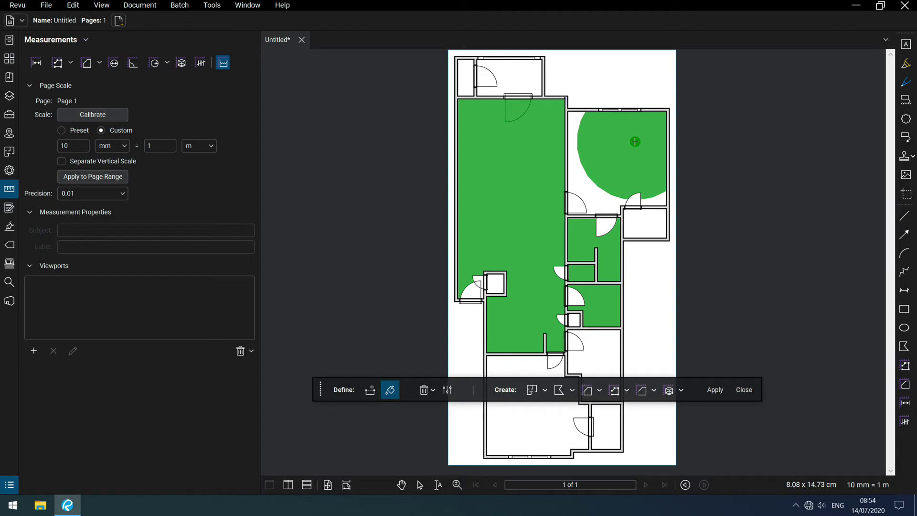
{"action": "left_click_drag", "start_coordinate": [598, 190], "coordinate": [576, 204]}
{"action": "left_click_drag", "start_coordinate": [632, 199], "coordinate": [632, 199]}
{"action": "left_click_drag", "start_coordinate": [605, 230], "coordinate": [612, 229]}
{"action": "left_click_drag", "start_coordinate": [638, 224], "coordinate": [638, 223]}
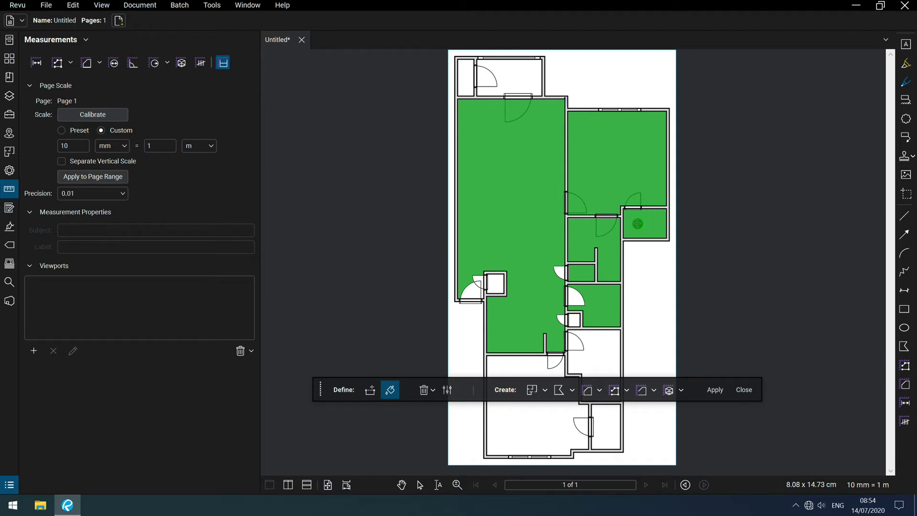
- Fill the door swing of the small middle closet and the two small rooms at the plan's upper left
{"action": "left_click_drag", "start_coordinate": [558, 273], "coordinate": [557, 272]}
{"action": "left_click_drag", "start_coordinate": [488, 80], "coordinate": [525, 77]}
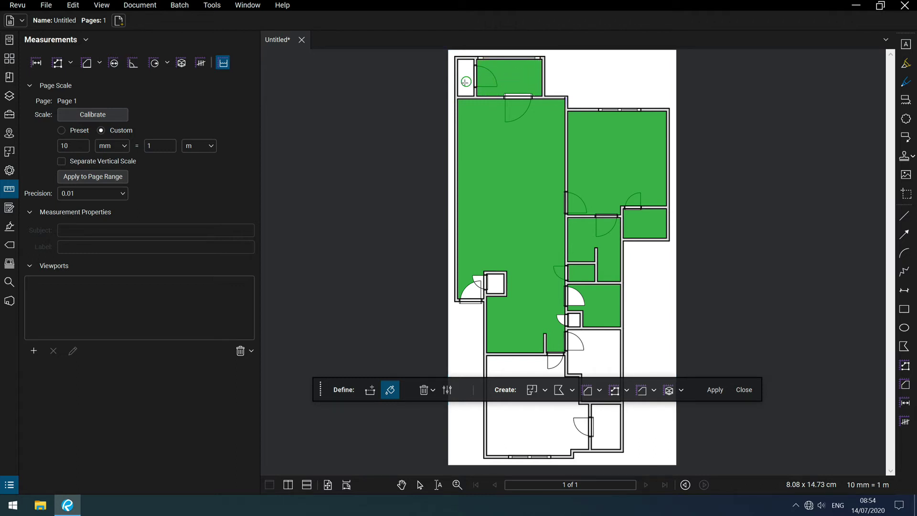
{"action": "left_click_drag", "start_coordinate": [467, 72], "coordinate": [467, 72]}
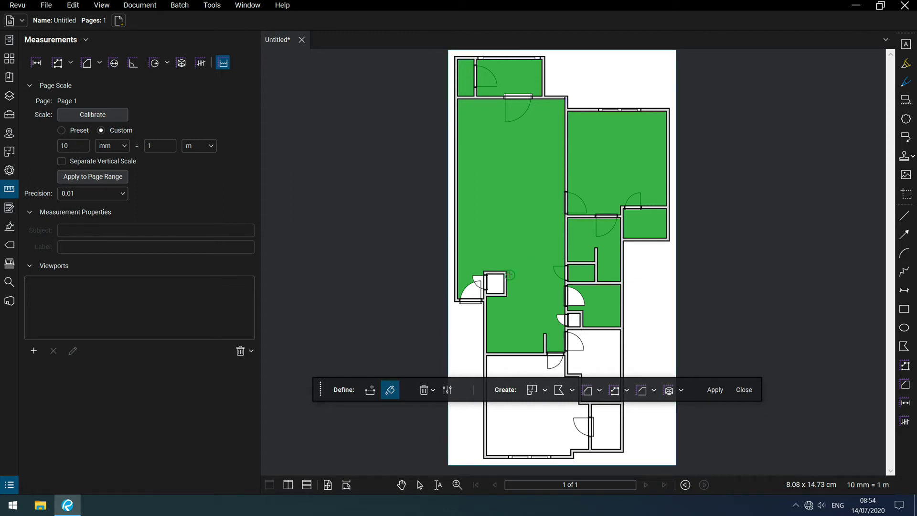
- Fill the lower-left room with its door swings, the stepped room and closet on the lower right, and the small closet beside the large left room
{"action": "left_click_drag", "start_coordinate": [531, 429], "coordinate": [530, 430]}
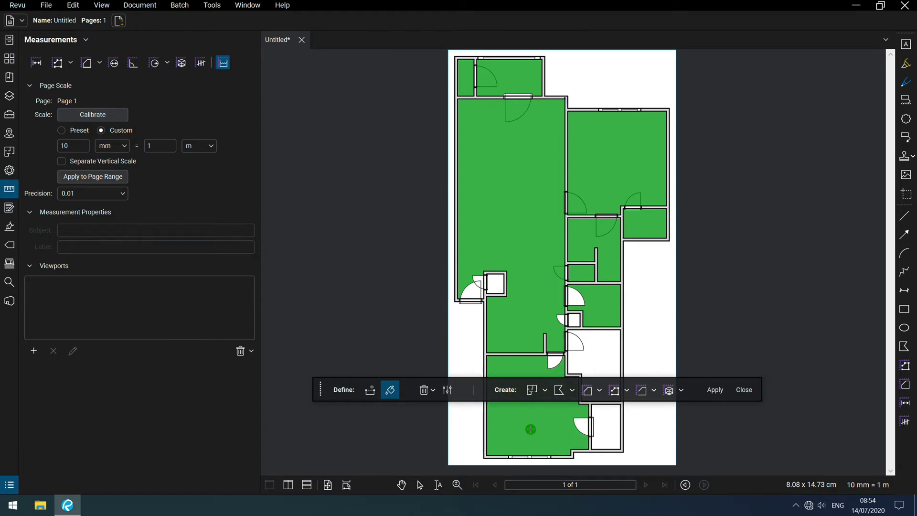
{"action": "left_click", "coordinate": [577, 427]}
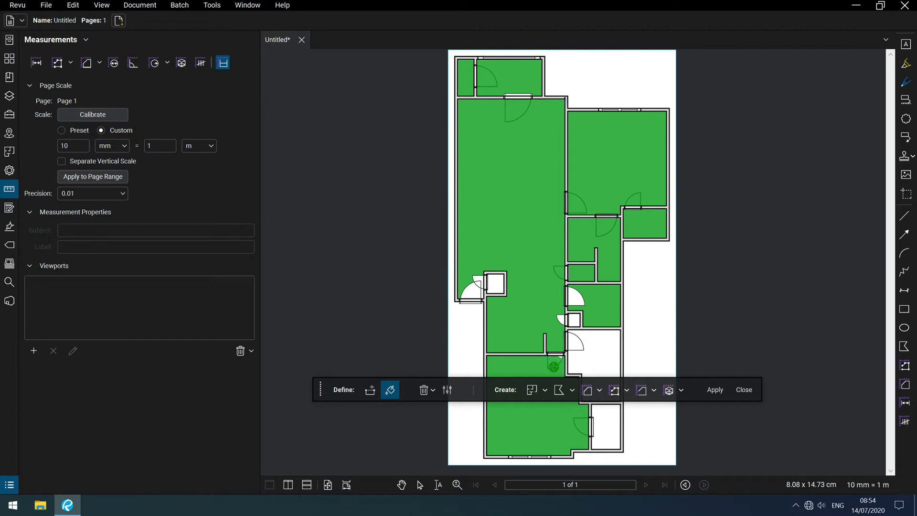
{"action": "left_click_drag", "start_coordinate": [583, 349], "coordinate": [583, 349]}
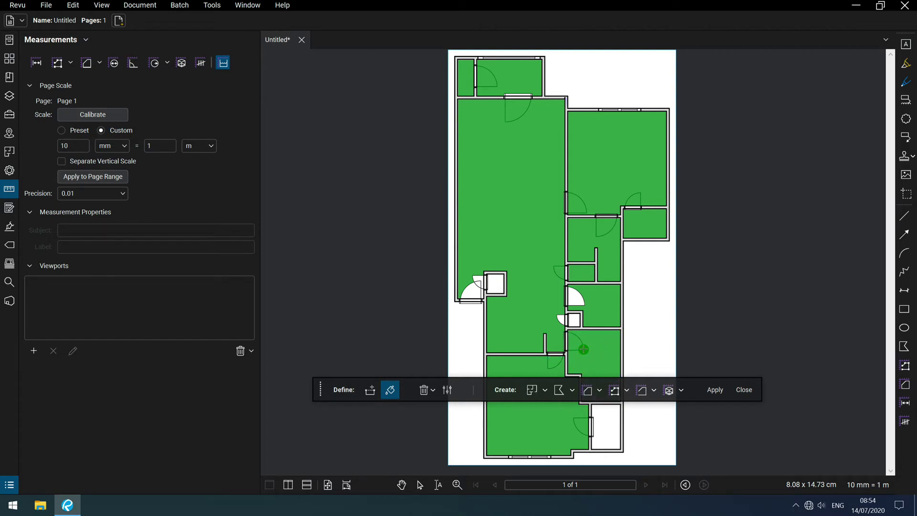
{"action": "left_click_drag", "start_coordinate": [610, 425], "coordinate": [611, 429]}
{"action": "left_click_drag", "start_coordinate": [496, 287], "coordinate": [497, 286]}
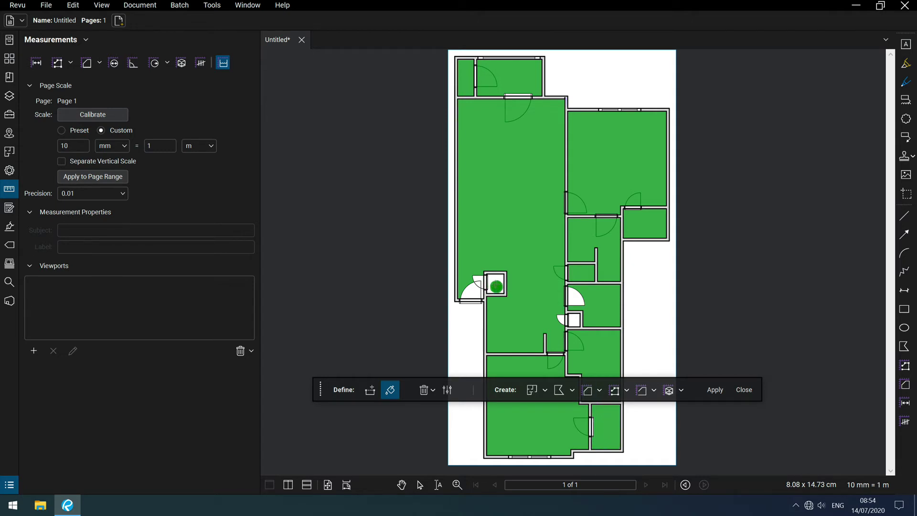
{"action": "left_click_drag", "start_coordinate": [496, 286], "coordinate": [496, 285]}
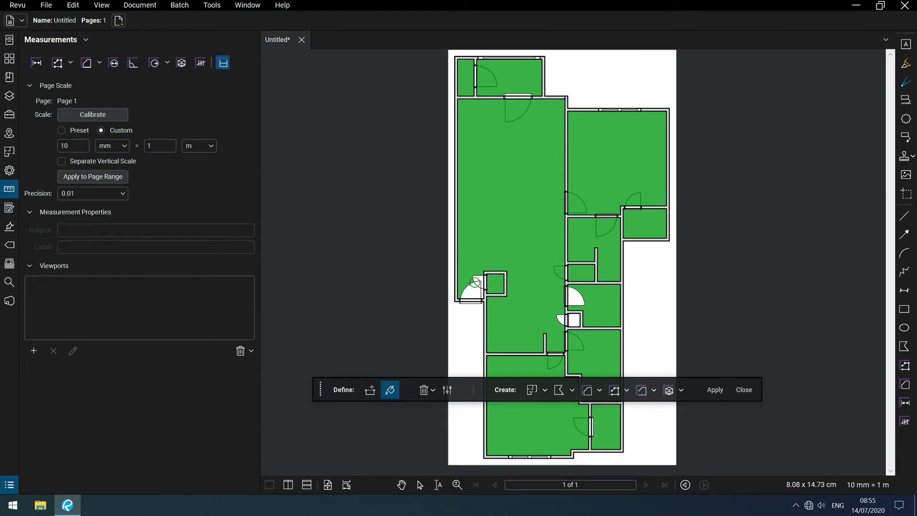
- Fill the door swings by the large left room's small closet, plus the unfilled door swing, closet and closet door swing at mid-right
{"action": "left_click_drag", "start_coordinate": [470, 282], "coordinate": [470, 282]}
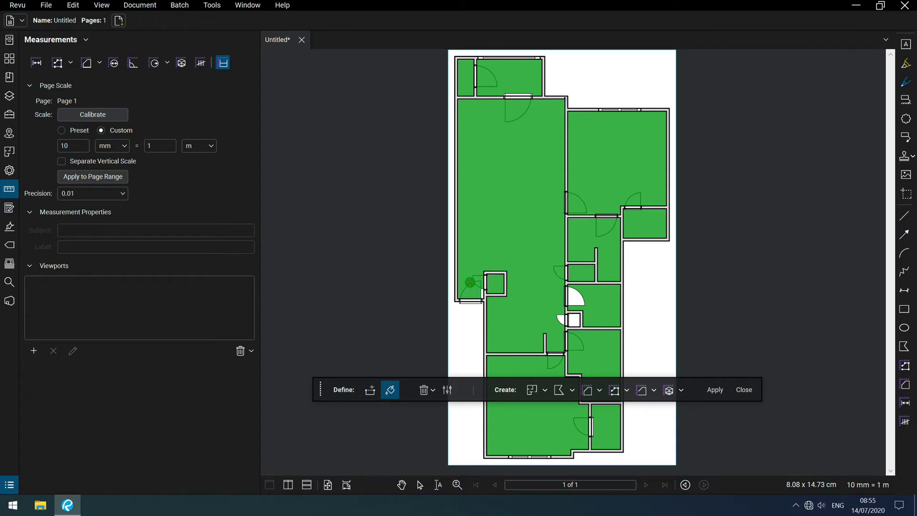
{"action": "left_click", "coordinate": [476, 291]}
{"action": "left_click", "coordinate": [583, 298]}
{"action": "left_click", "coordinate": [575, 321]}
{"action": "left_click", "coordinate": [557, 320]}
{"action": "left_click", "coordinate": [476, 374]}
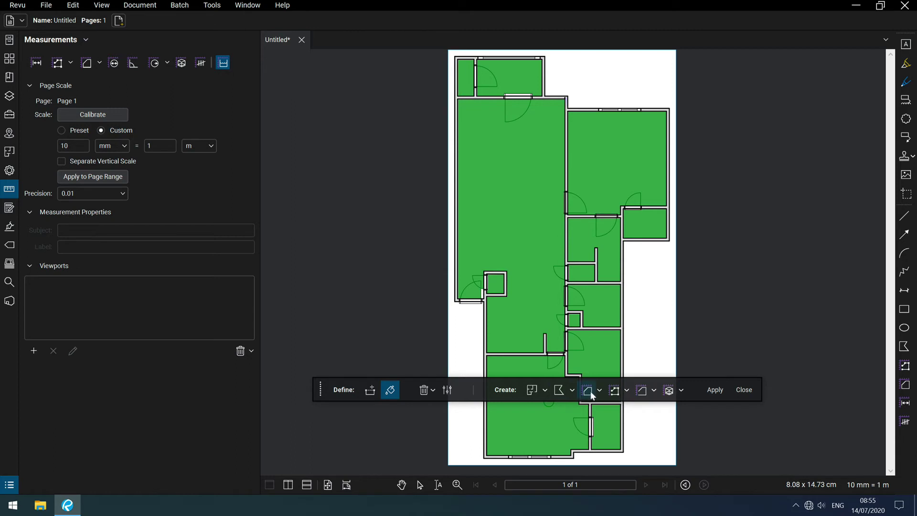
- Create area measurements from the filled spaces with the recent "Flooring, Ceiling, Glazing" Area Measurement tool, and close Dynamic Fill
{"action": "left_click", "coordinate": [572, 390]}
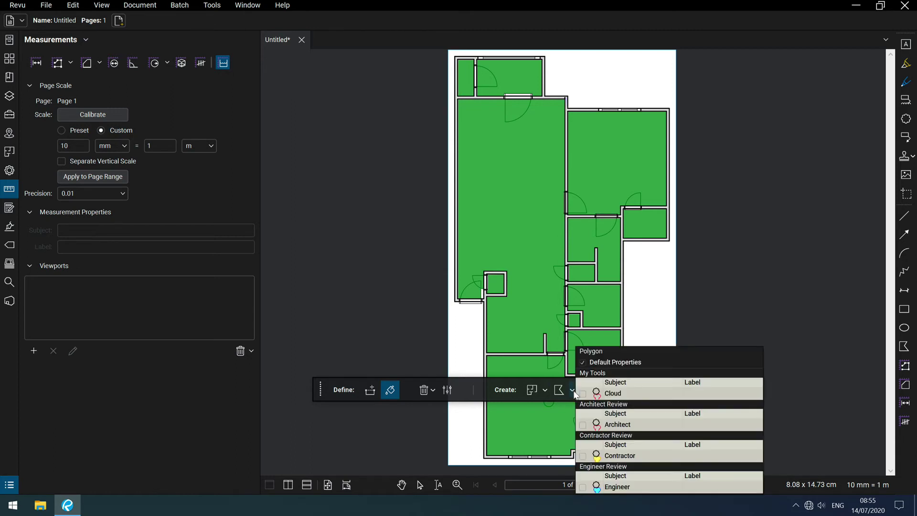
{"action": "left_click", "coordinate": [558, 390]}
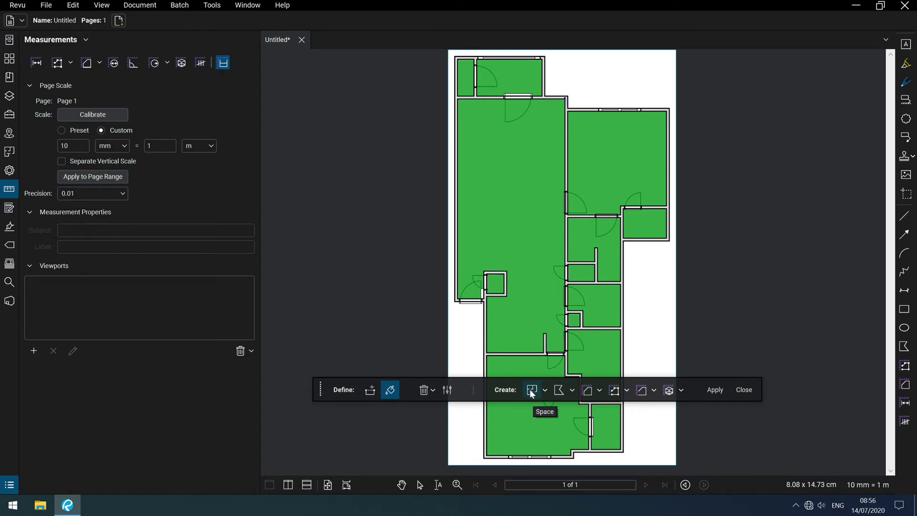
{"action": "left_click", "coordinate": [598, 390]}
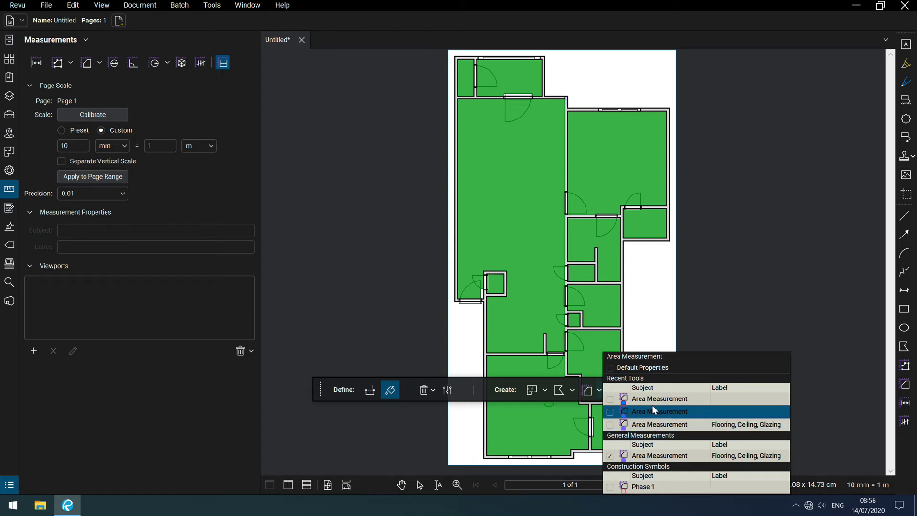
{"action": "left_click", "coordinate": [611, 425]}
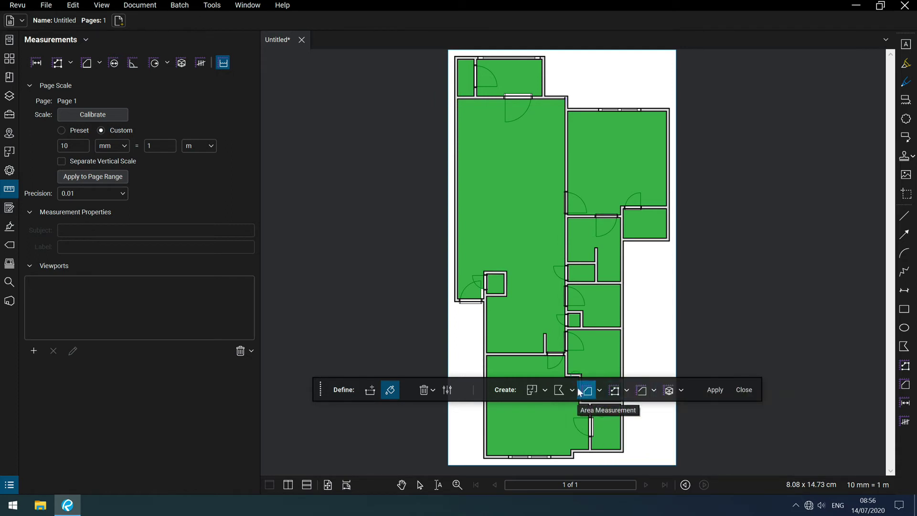
{"action": "left_click", "coordinate": [600, 390]}
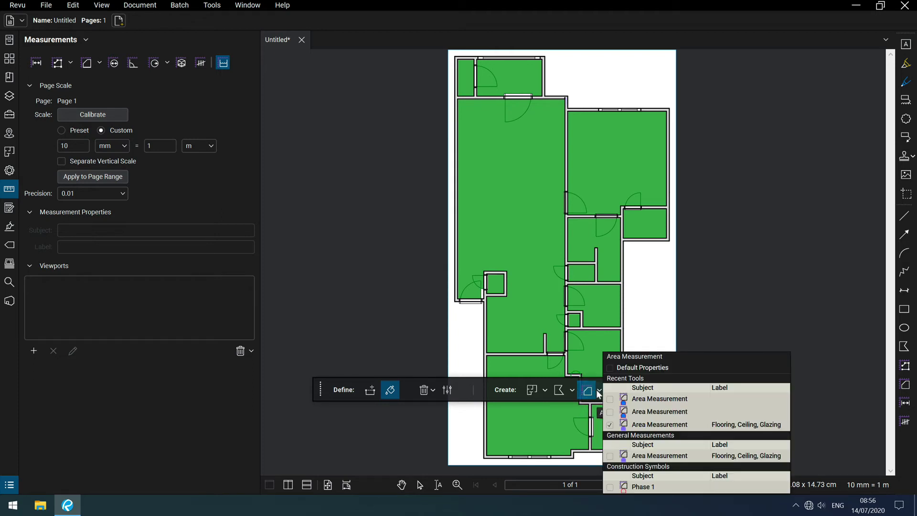
{"action": "left_click", "coordinate": [612, 423]}
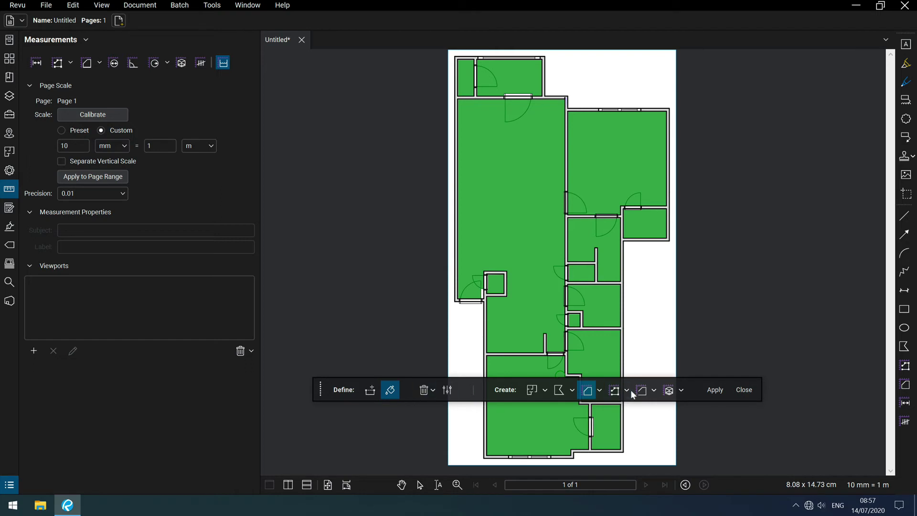
{"action": "left_click", "coordinate": [713, 390]}
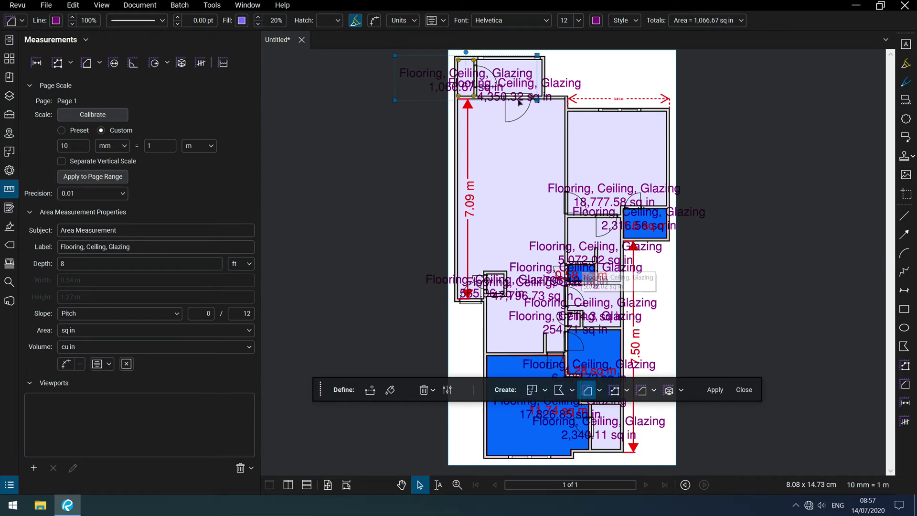
{"action": "left_click", "coordinate": [746, 390]}
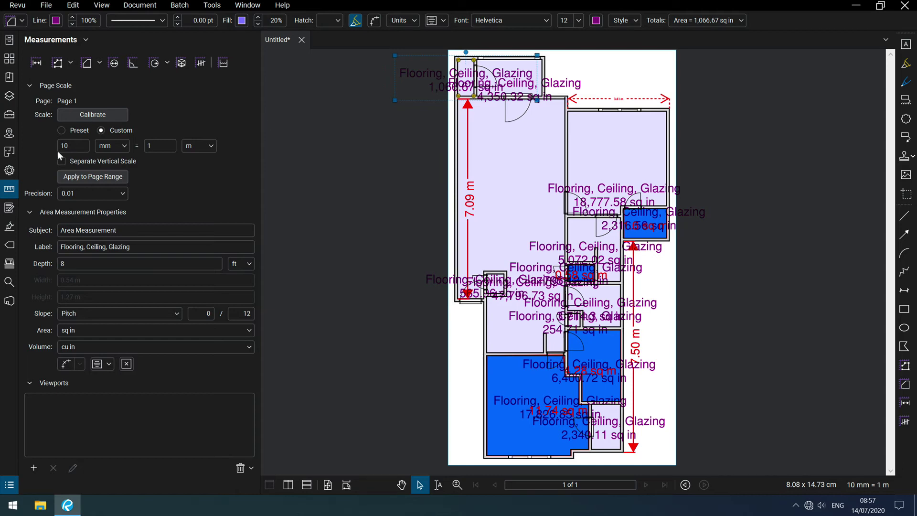
- View the Tool Chest's tool sets, and hide the side panel to give the floor plan more room
{"action": "left_click", "coordinate": [10, 116]}
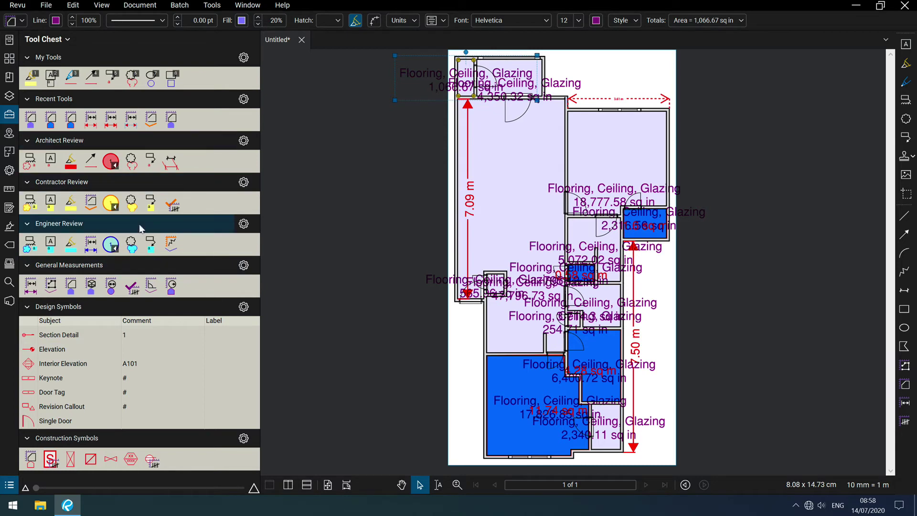
{"action": "left_click", "coordinate": [8, 188]}
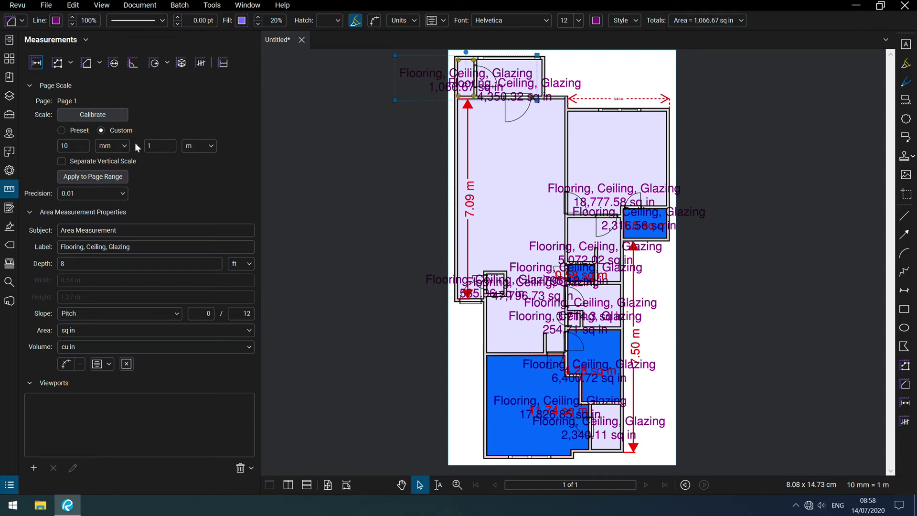
{"action": "left_click", "coordinate": [8, 190]}
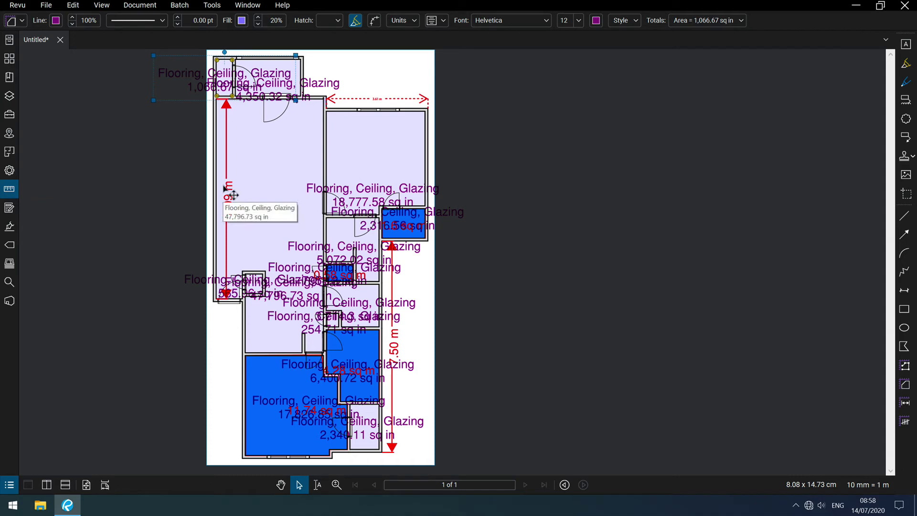
{"action": "left_click", "coordinate": [264, 167]}
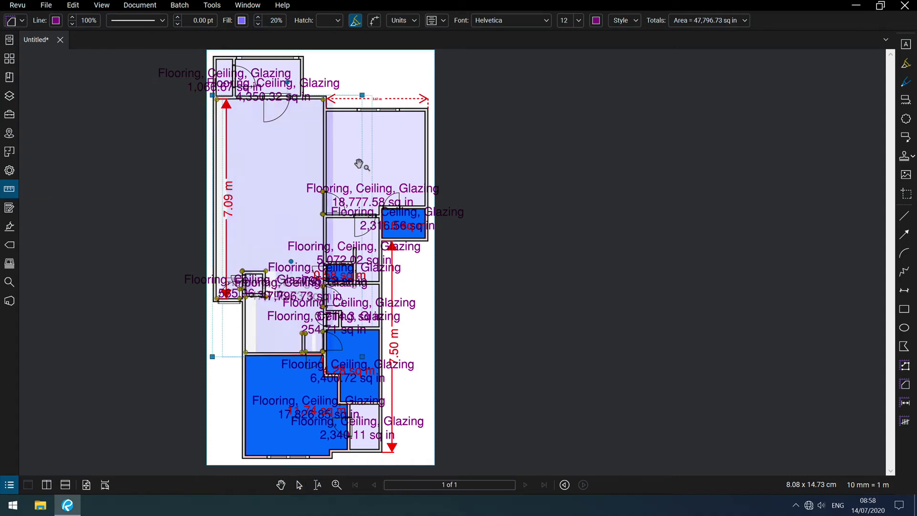
{"action": "left_click_drag", "start_coordinate": [359, 165], "coordinate": [504, 172]}
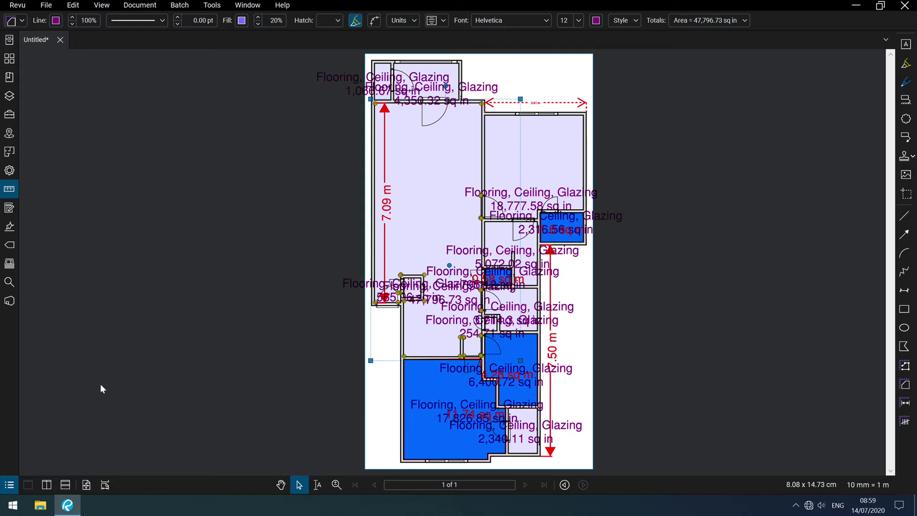
- Show the Markups List below the floor plan and enlarge it to fit more rows
{"action": "left_click", "coordinate": [8, 485]}
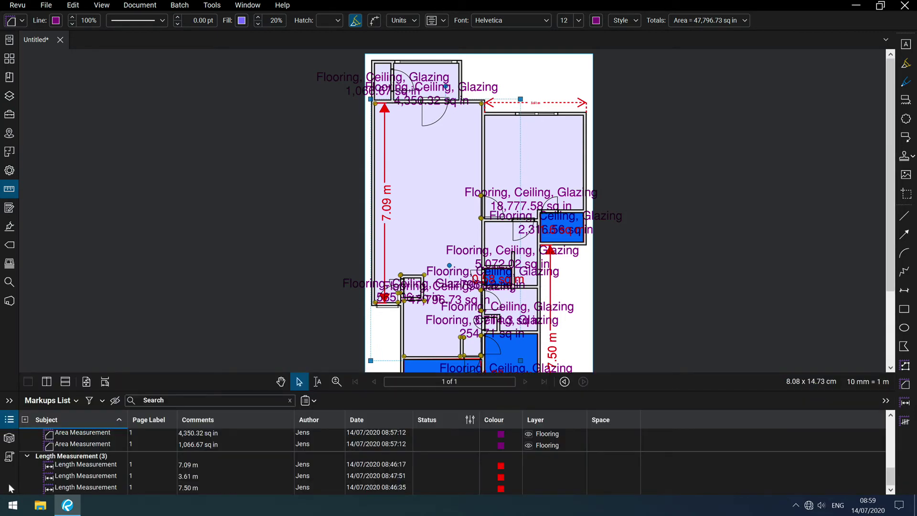
{"action": "left_click", "coordinate": [8, 419]}
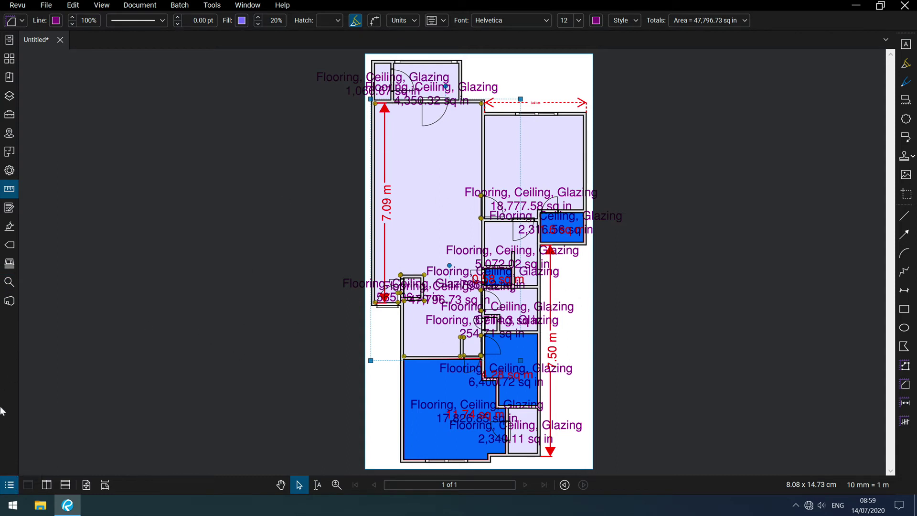
{"action": "left_click", "coordinate": [8, 484]}
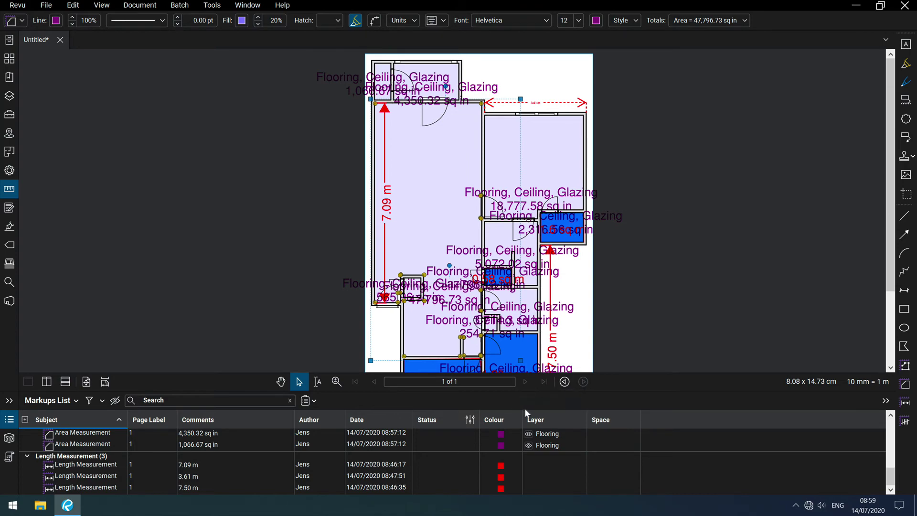
{"action": "left_click_drag", "start_coordinate": [525, 391], "coordinate": [528, 286]}
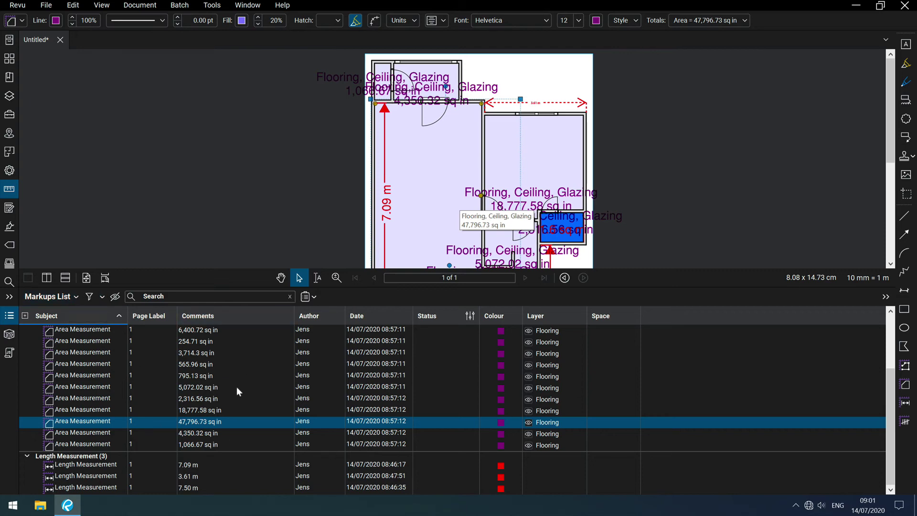
- Hide the Page Label, Comments, Author, Date, Status, Layer and Space columns in the Markups List
{"action": "left_click", "coordinate": [76, 298]}
{"action": "mouse_move", "coordinate": [53, 311]}
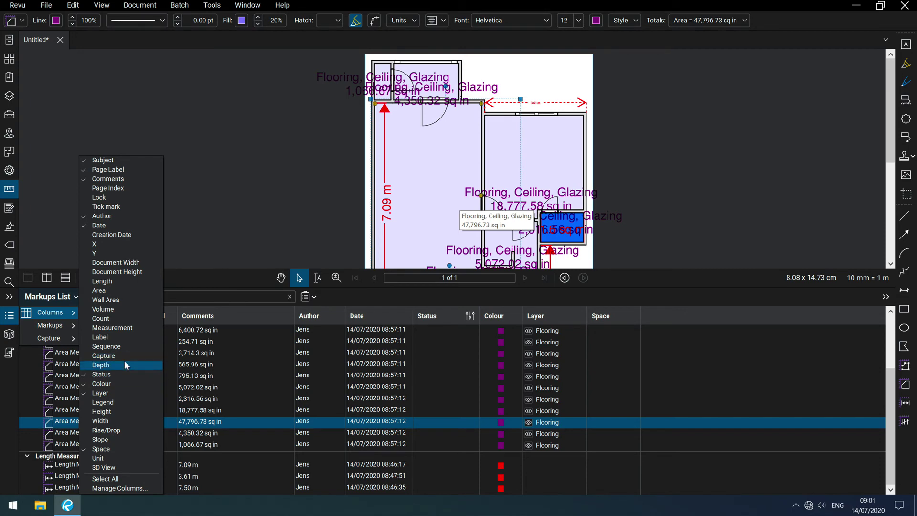
{"action": "left_click", "coordinate": [114, 172]}
{"action": "left_click", "coordinate": [114, 178]}
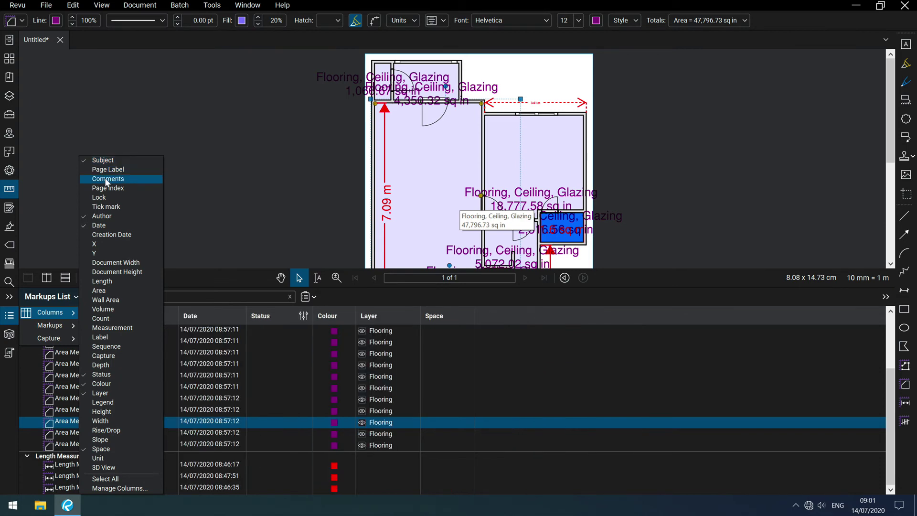
{"action": "left_click", "coordinate": [110, 216]}
{"action": "left_click", "coordinate": [108, 226]}
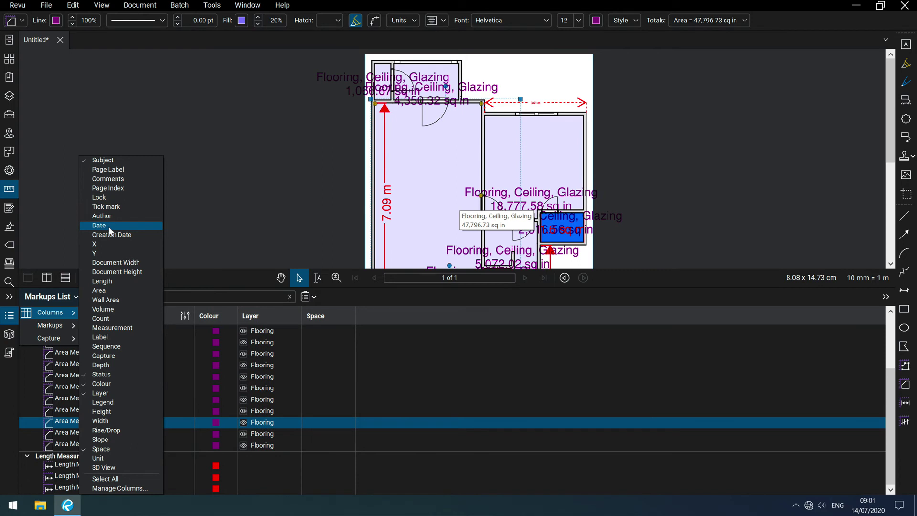
{"action": "left_click", "coordinate": [114, 373]}
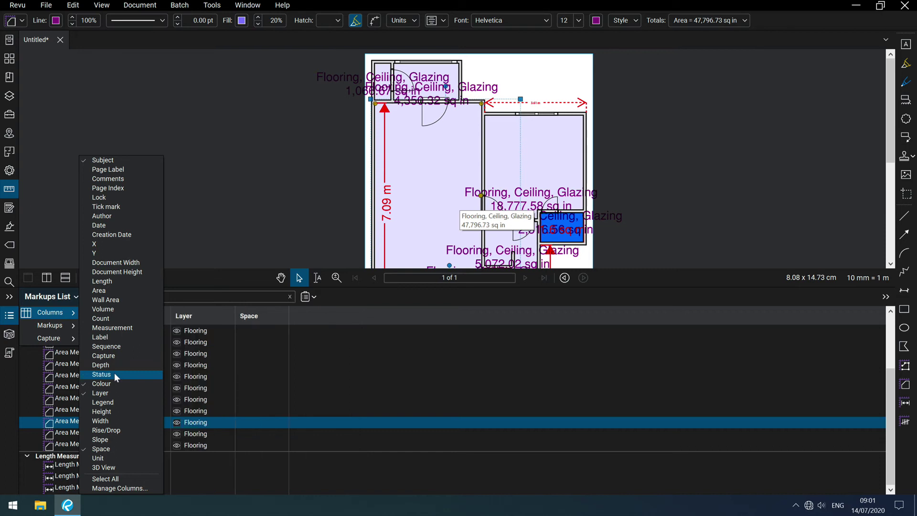
{"action": "left_click", "coordinate": [113, 394]}
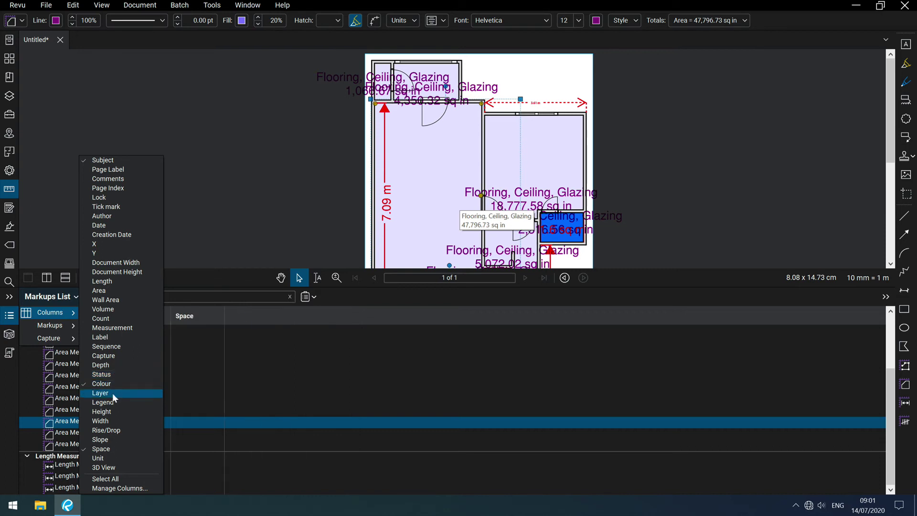
{"action": "left_click", "coordinate": [107, 446]}
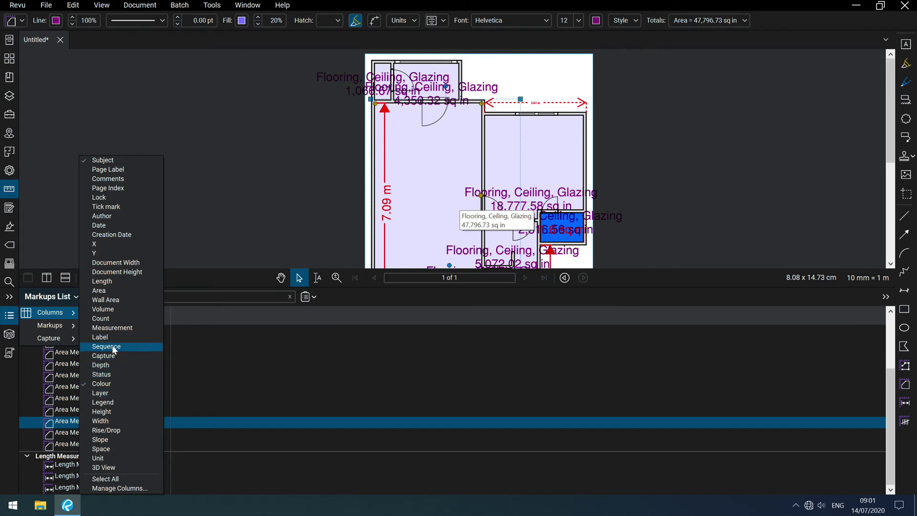
- Add the Length and Area columns to the Markups List
{"action": "left_click", "coordinate": [106, 282]}
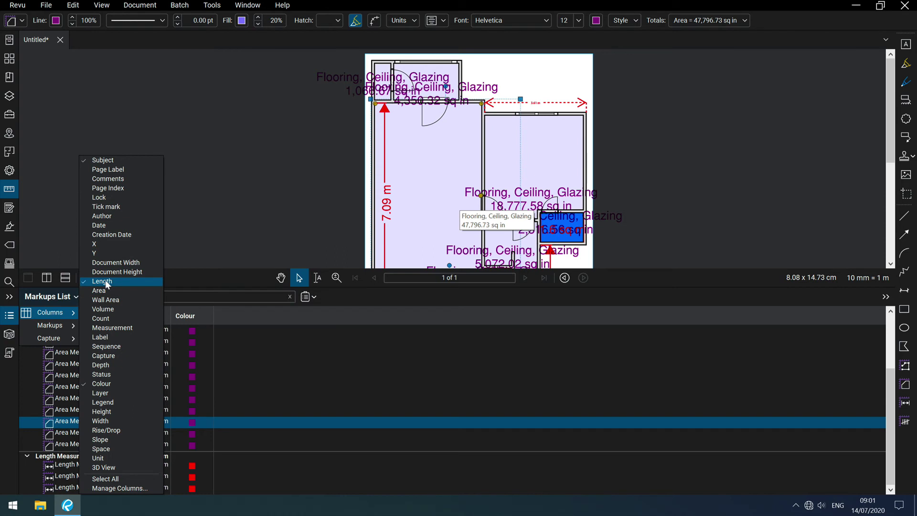
{"action": "left_click", "coordinate": [108, 291]}
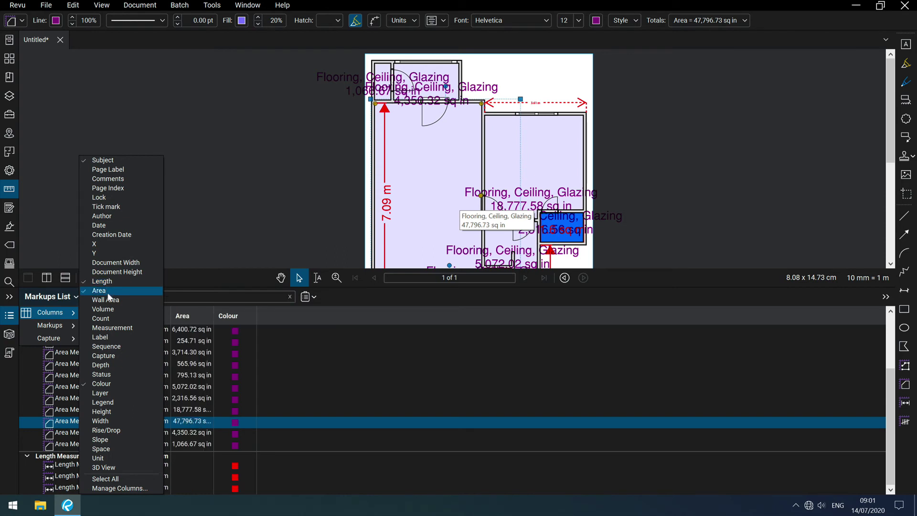
{"action": "left_click", "coordinate": [309, 346]}
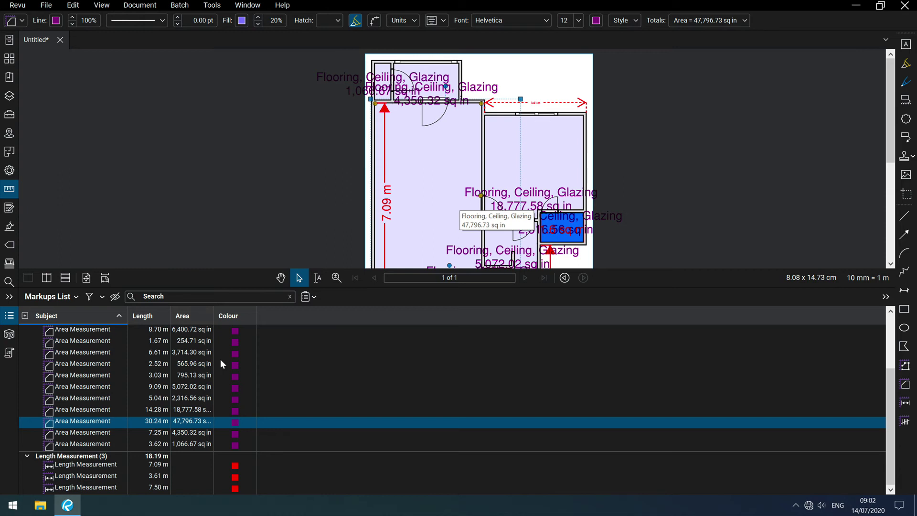
- Select the upper-right room's area measurement in the Markups List
{"action": "left_click", "coordinate": [76, 297]}
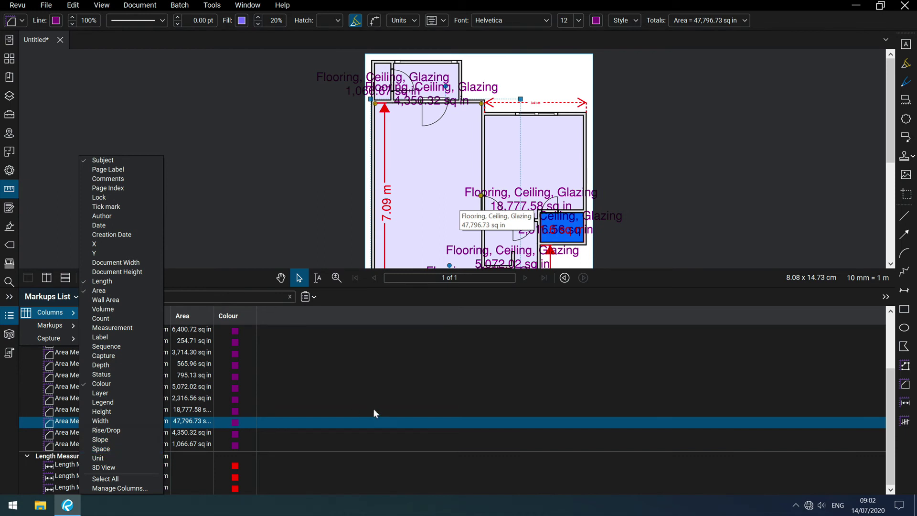
{"action": "left_click", "coordinate": [385, 410]}
{"action": "left_click", "coordinate": [385, 410]}
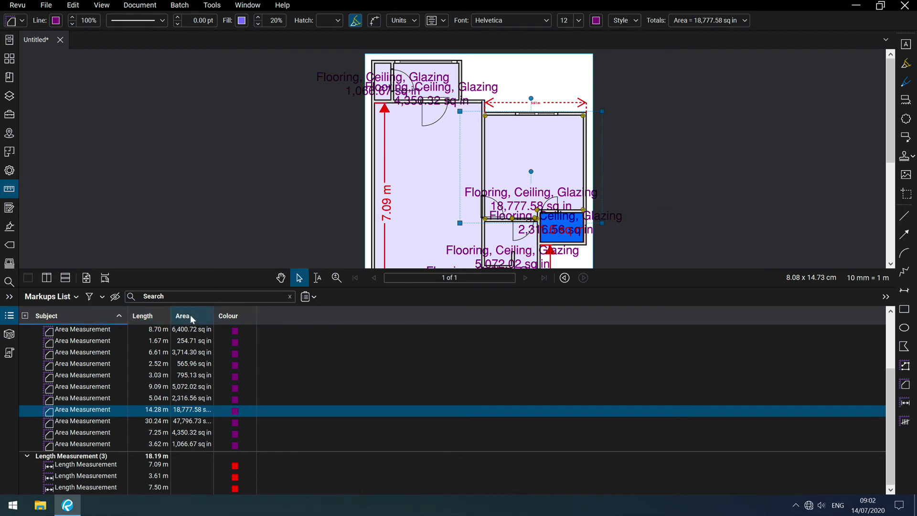
- Compare the markups sorted by Length and by Area, return the sorting to Subject, and review the grouped measurements
{"action": "left_click", "coordinate": [153, 316]}
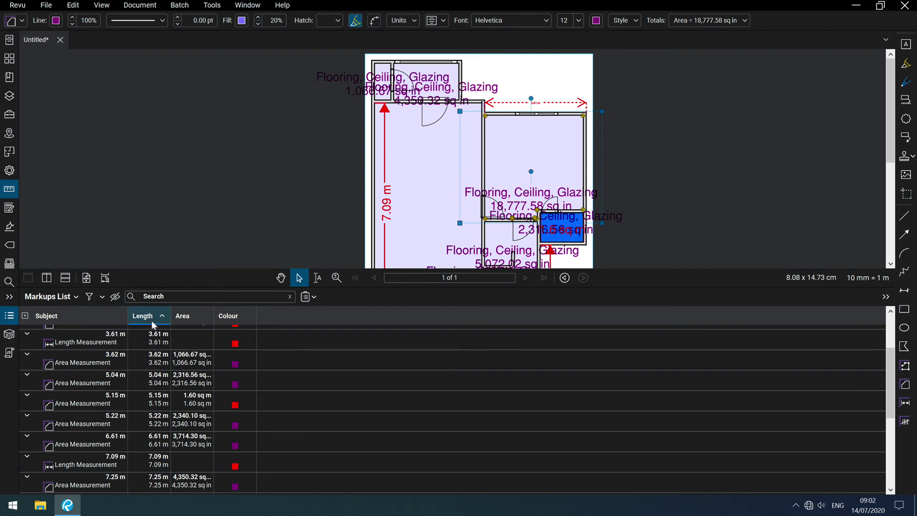
{"action": "left_click", "coordinate": [184, 316]}
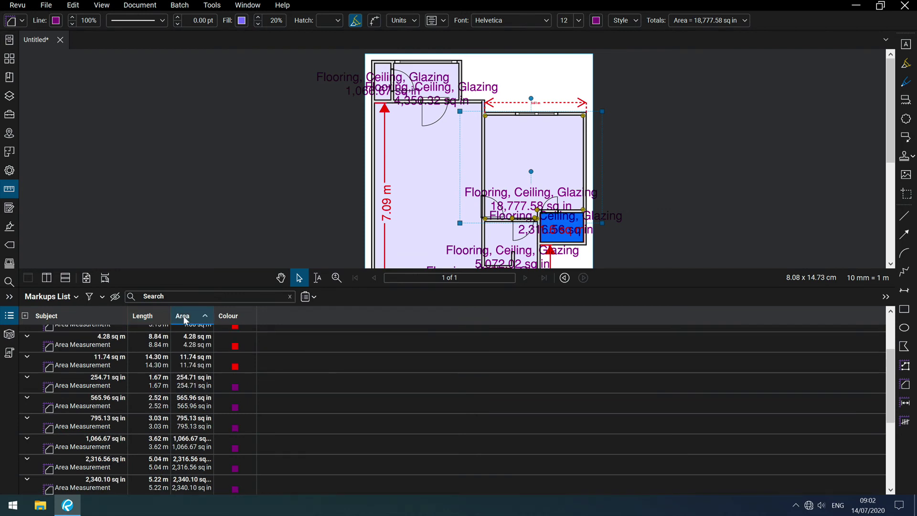
{"action": "left_click", "coordinate": [150, 316]}
{"action": "left_click", "coordinate": [93, 315]}
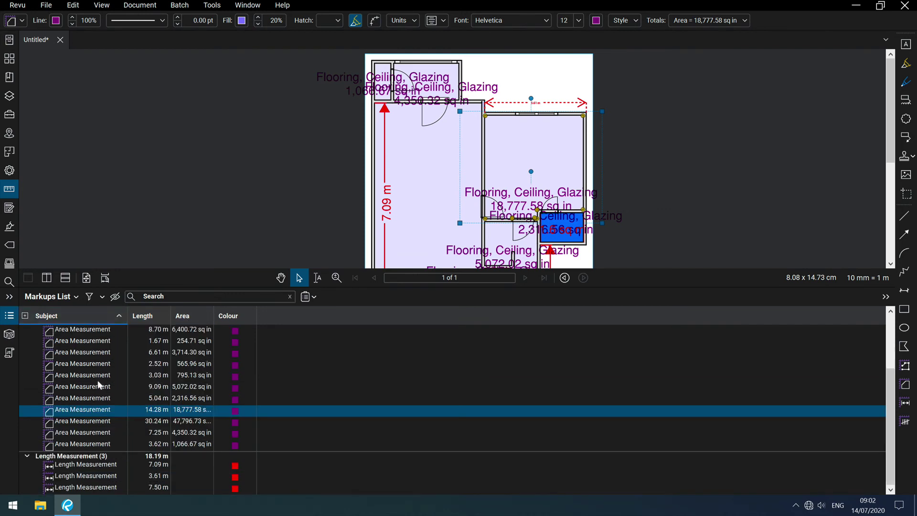
{"action": "scroll", "coordinate": [99, 387], "scroll_direction": "up", "scroll_amount": 2}
{"action": "scroll", "coordinate": [99, 387], "scroll_direction": "down", "scroll_amount": 2}
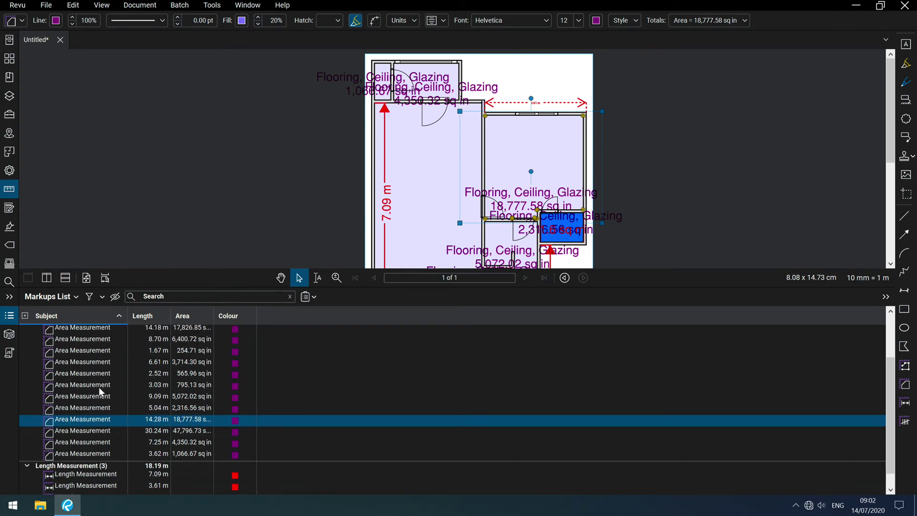
{"action": "scroll", "coordinate": [99, 386], "scroll_direction": "up", "scroll_amount": 2}
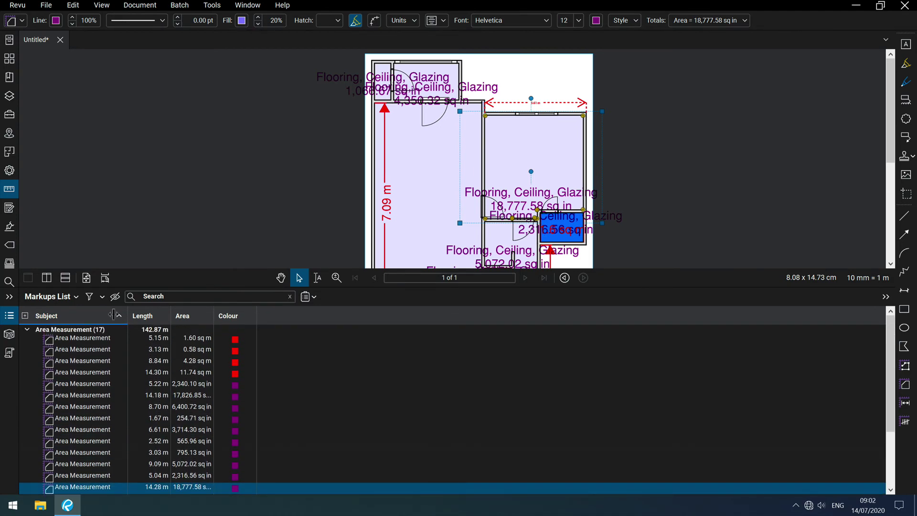
- Compare the markups sorted by Subject in both directions and by Area, and review the length and area measurement groups
{"action": "left_click", "coordinate": [60, 316]}
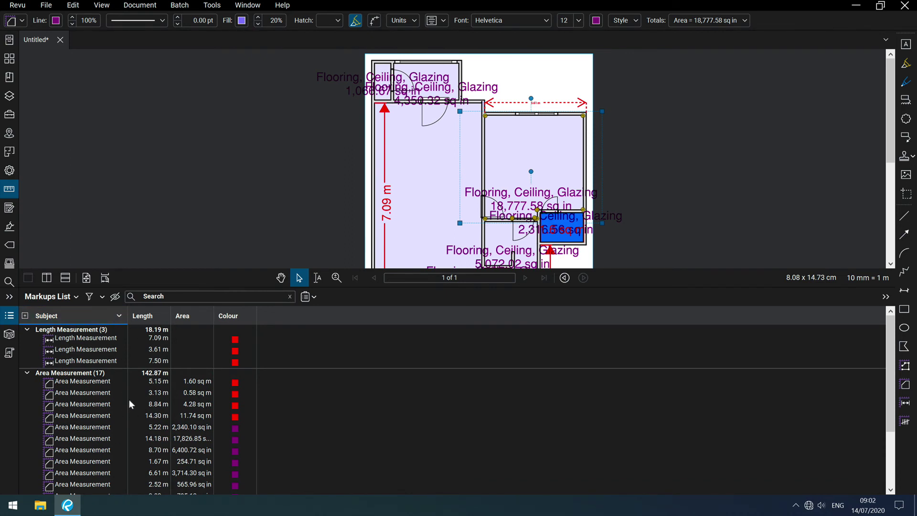
{"action": "scroll", "coordinate": [87, 427], "scroll_direction": "down", "scroll_amount": 3}
{"action": "scroll", "coordinate": [87, 427], "scroll_direction": "up", "scroll_amount": 3}
{"action": "scroll", "coordinate": [90, 399], "scroll_direction": "down", "scroll_amount": 3}
{"action": "scroll", "coordinate": [93, 415], "scroll_direction": "up", "scroll_amount": 3}
{"action": "left_click", "coordinate": [193, 317]}
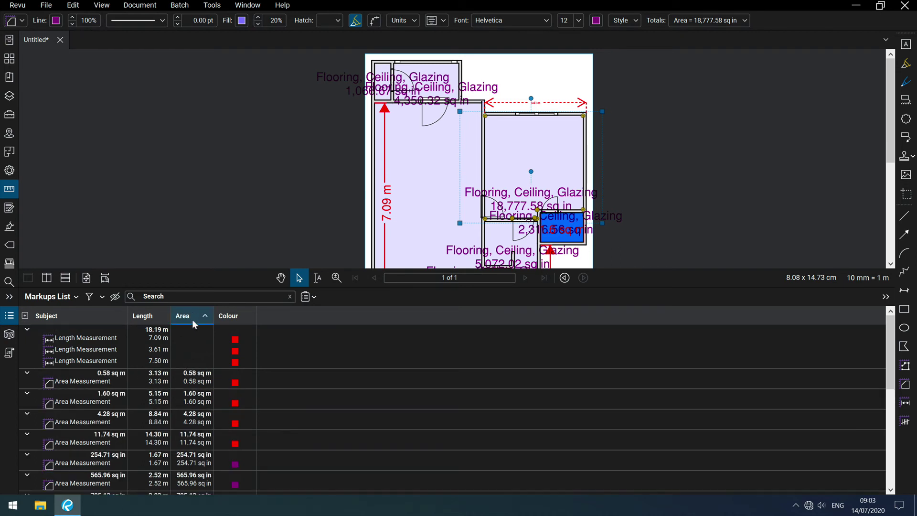
{"action": "left_click", "coordinate": [102, 318]}
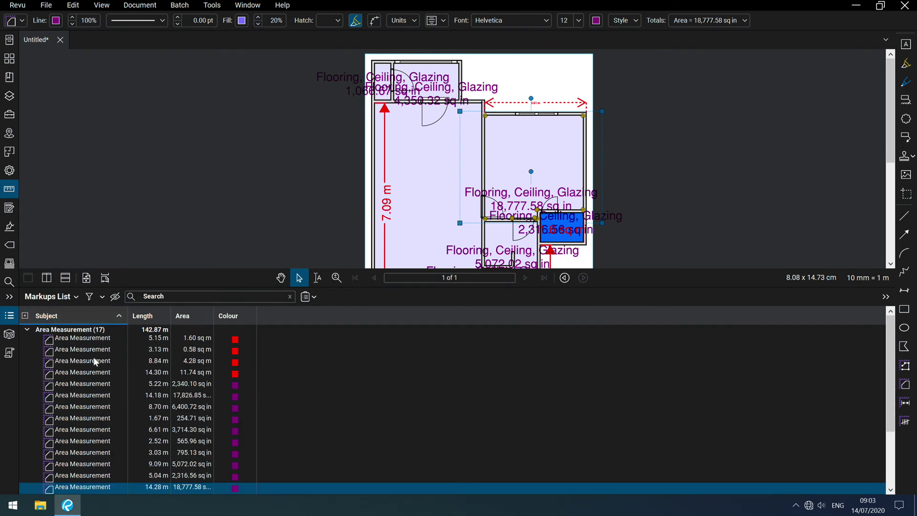
{"action": "scroll", "coordinate": [94, 356], "scroll_direction": "down", "scroll_amount": 3}
{"action": "scroll", "coordinate": [90, 346], "scroll_direction": "up", "scroll_amount": 3}
{"action": "left_click", "coordinate": [87, 316]}
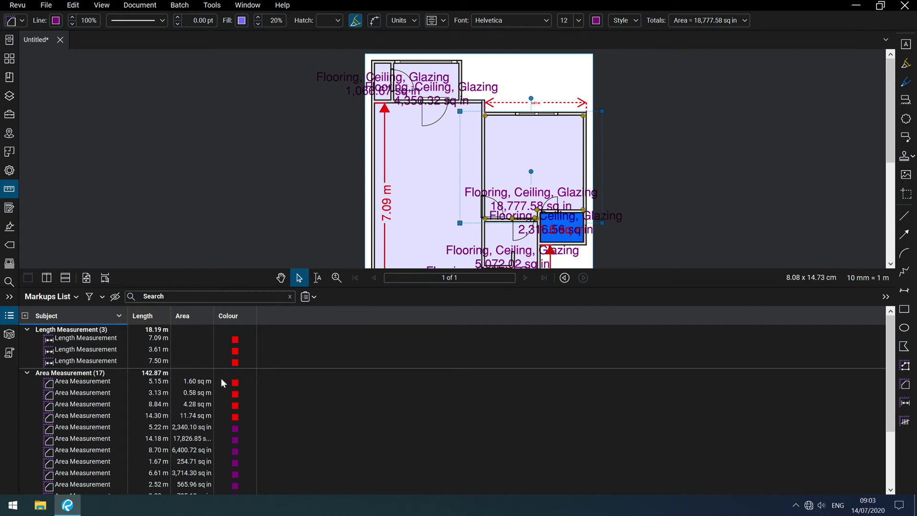
- Sort the Markups List by Colour and review the red and purple measurement groups
{"action": "left_click", "coordinate": [236, 317]}
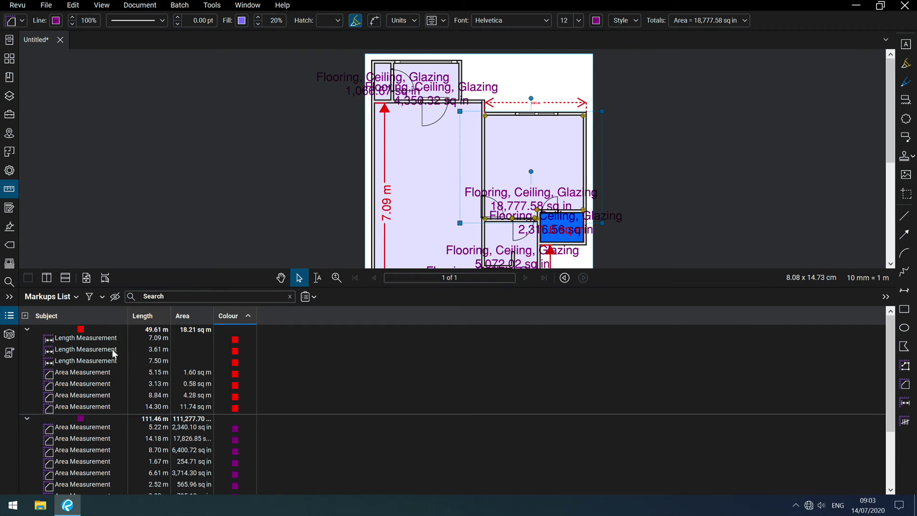
{"action": "scroll", "coordinate": [247, 434], "scroll_direction": "down", "scroll_amount": 3}
{"action": "scroll", "coordinate": [247, 435], "scroll_direction": "up", "scroll_amount": 3}
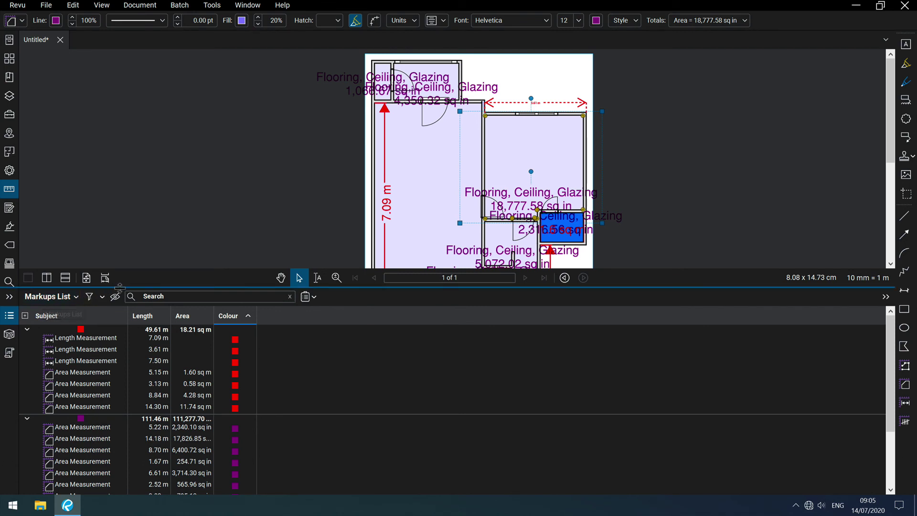
- Open the CSV summary setup for the markups and review its column, filter, sorting and output settings
{"action": "left_click", "coordinate": [308, 297]}
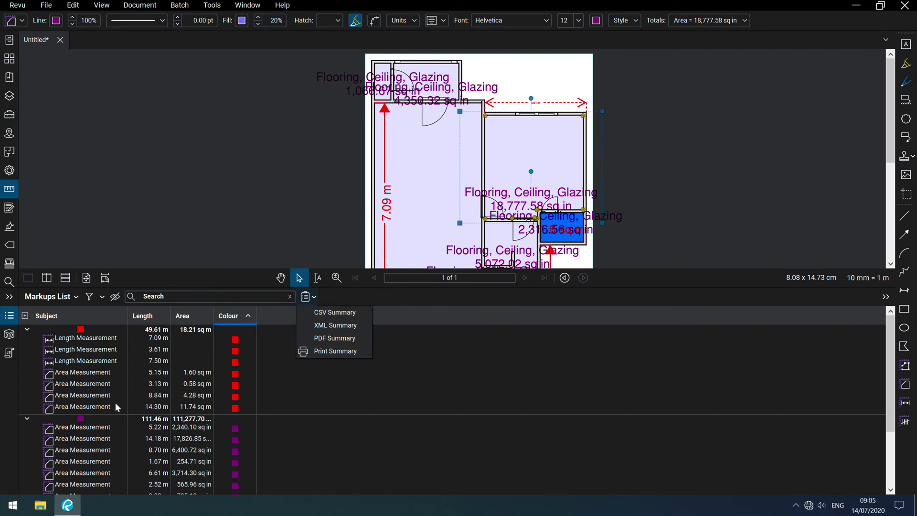
{"action": "left_click", "coordinate": [320, 312]}
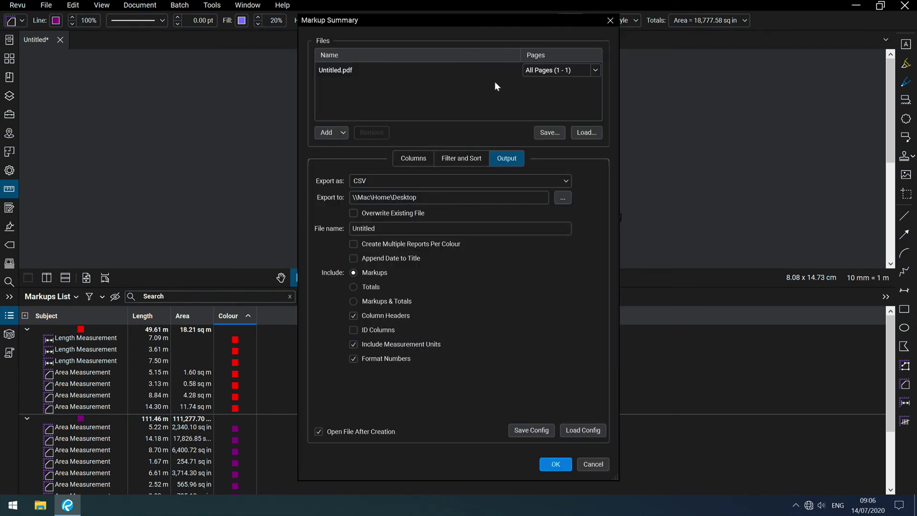
{"action": "left_click", "coordinate": [411, 159]}
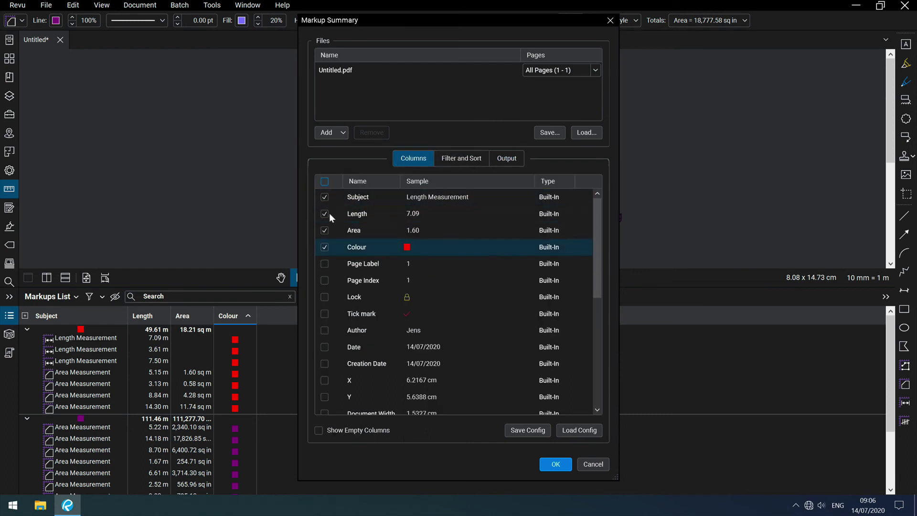
{"action": "left_click", "coordinate": [459, 157]}
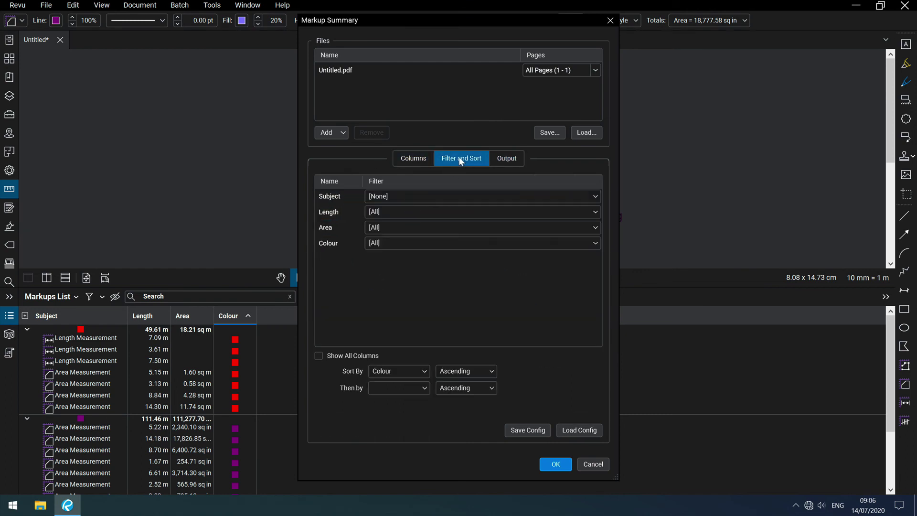
{"action": "left_click", "coordinate": [511, 160]}
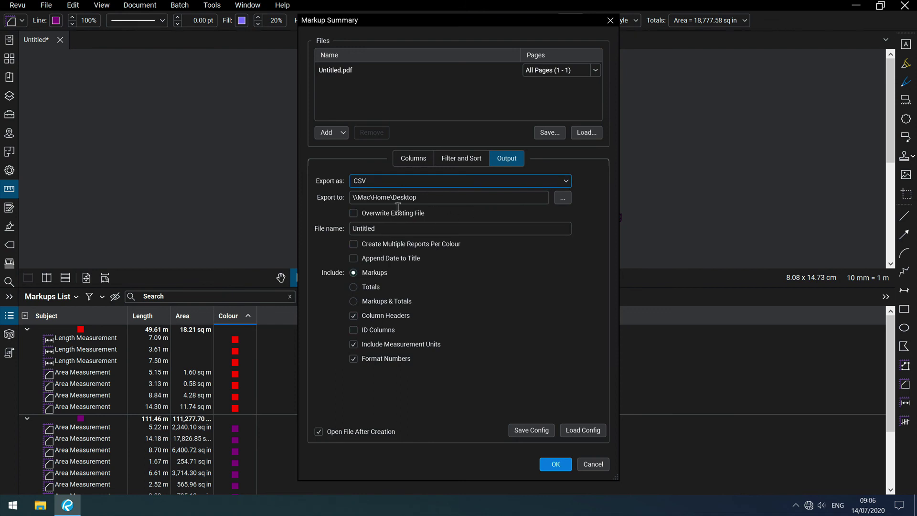
{"action": "left_click", "coordinate": [423, 161]}
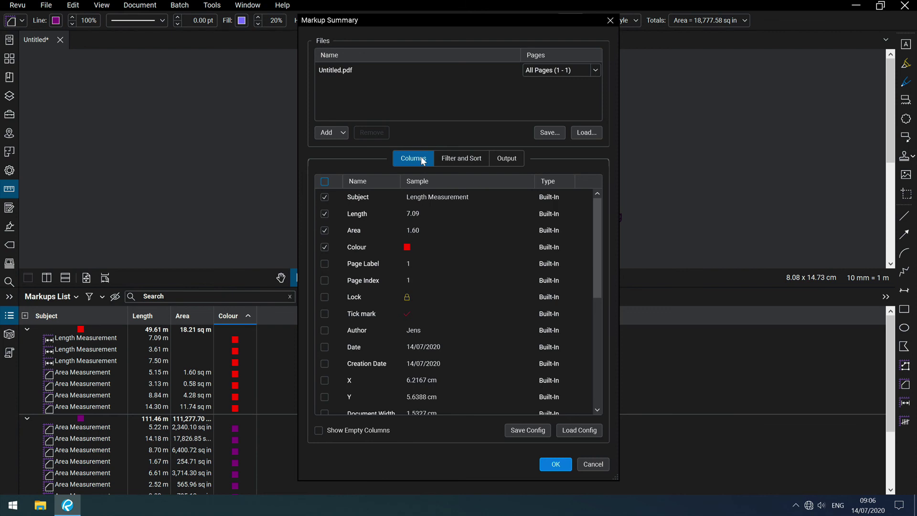
{"action": "left_click", "coordinate": [467, 161]}
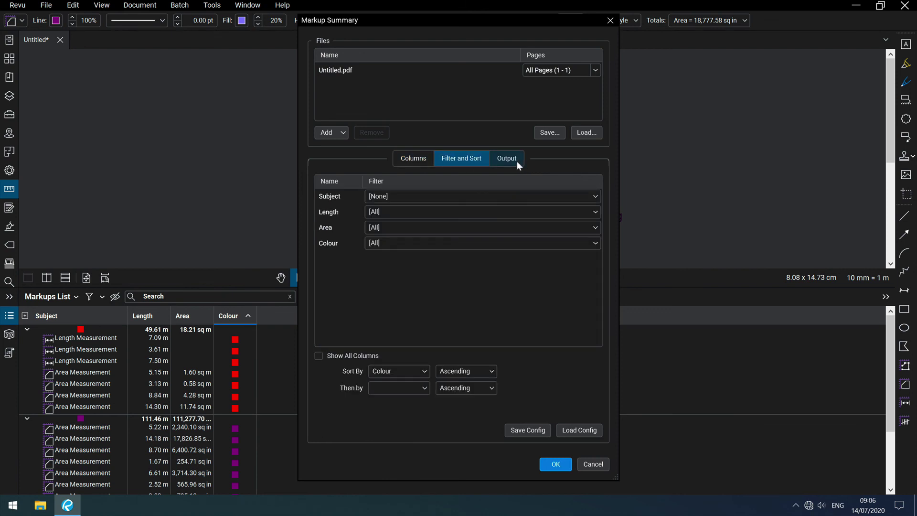
{"action": "left_click", "coordinate": [502, 160]}
{"action": "left_click", "coordinate": [410, 157]}
{"action": "left_click", "coordinate": [466, 162]}
{"action": "left_click", "coordinate": [509, 161]}
{"action": "left_click", "coordinate": [402, 159]}
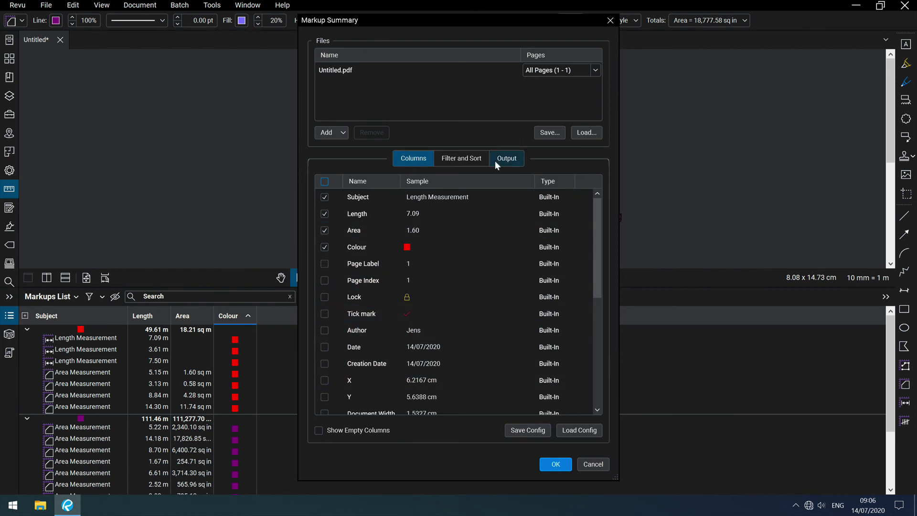
- Turn off opening the file after creation and try to export the CSV summary of the markups
{"action": "left_click", "coordinate": [509, 160]}
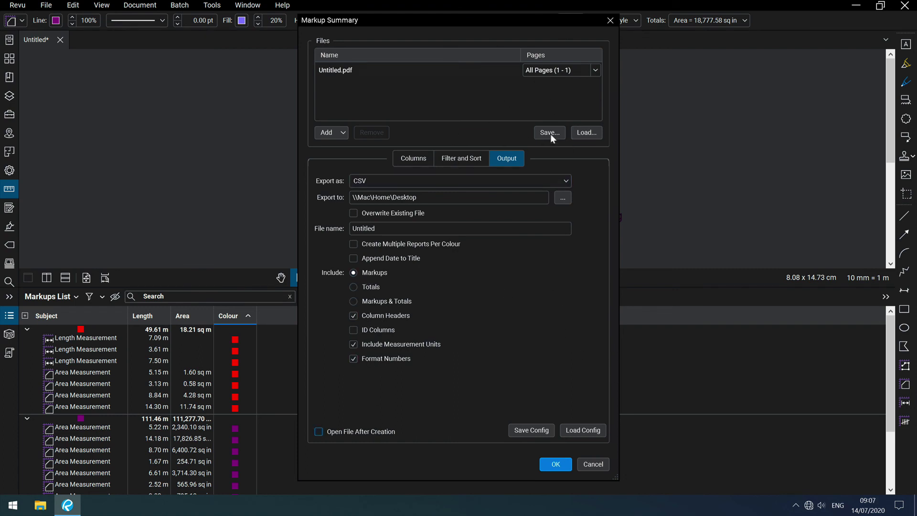
{"action": "left_click", "coordinate": [410, 158]}
{"action": "left_click", "coordinate": [462, 160]}
{"action": "left_click", "coordinate": [402, 161]}
{"action": "left_click", "coordinate": [511, 159]}
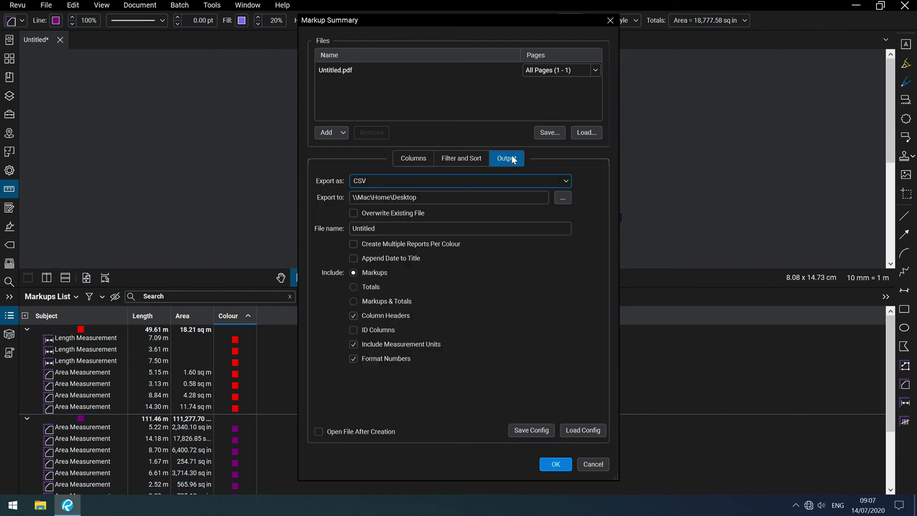
{"action": "left_click", "coordinate": [559, 464]}
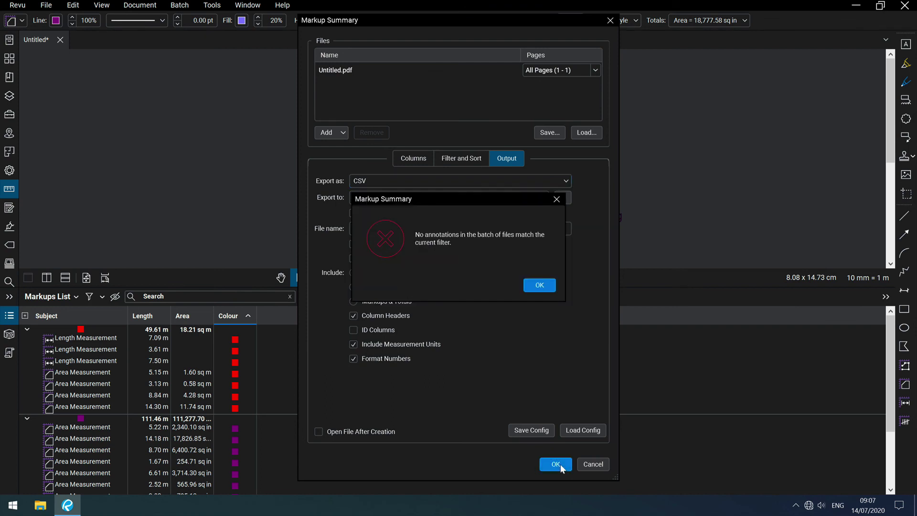
{"action": "left_click", "coordinate": [540, 284]}
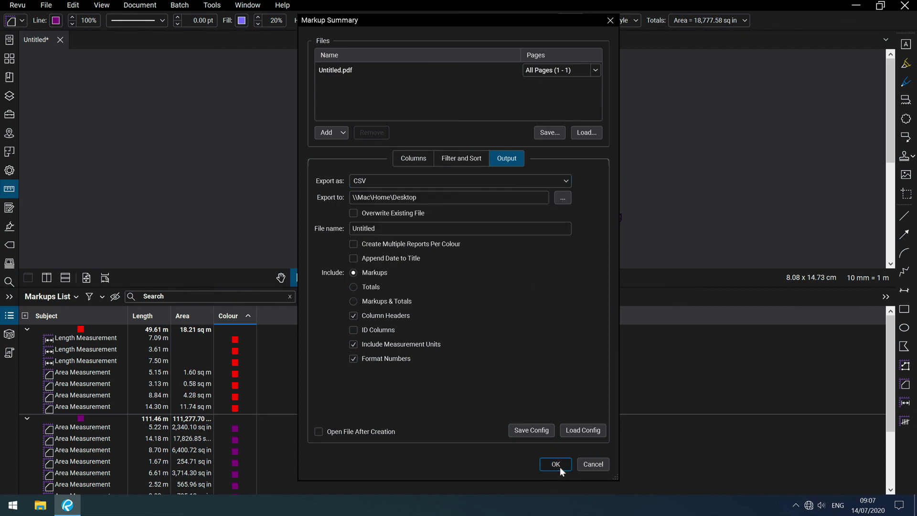
- Retry the CSV export after rechecking the included columns and output settings, and cancel the markup summary
{"action": "left_click", "coordinate": [560, 467]}
{"action": "left_click", "coordinate": [550, 283]}
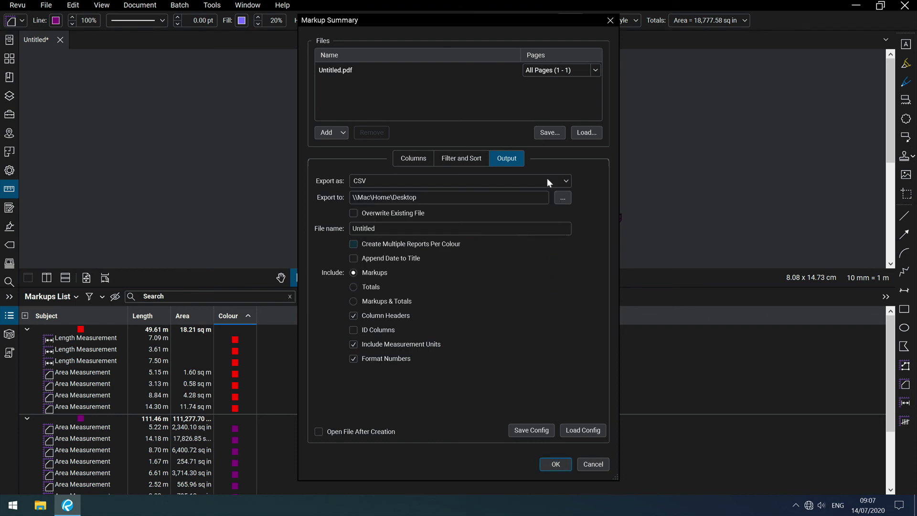
{"action": "left_click", "coordinate": [416, 156]}
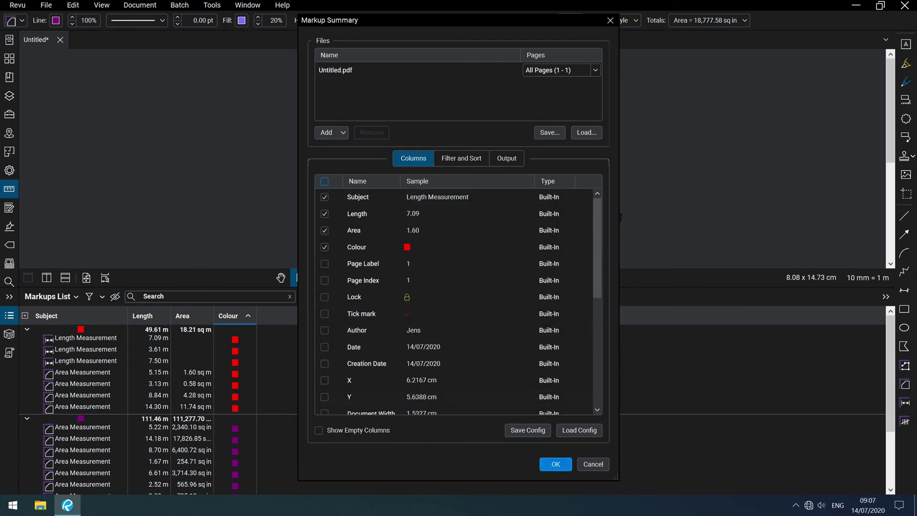
{"action": "left_click", "coordinate": [558, 464]}
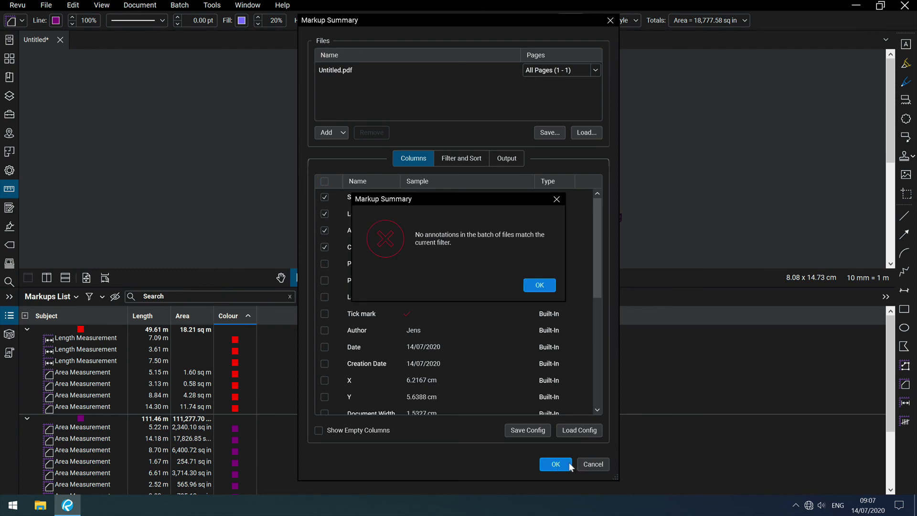
{"action": "left_click", "coordinate": [540, 286]}
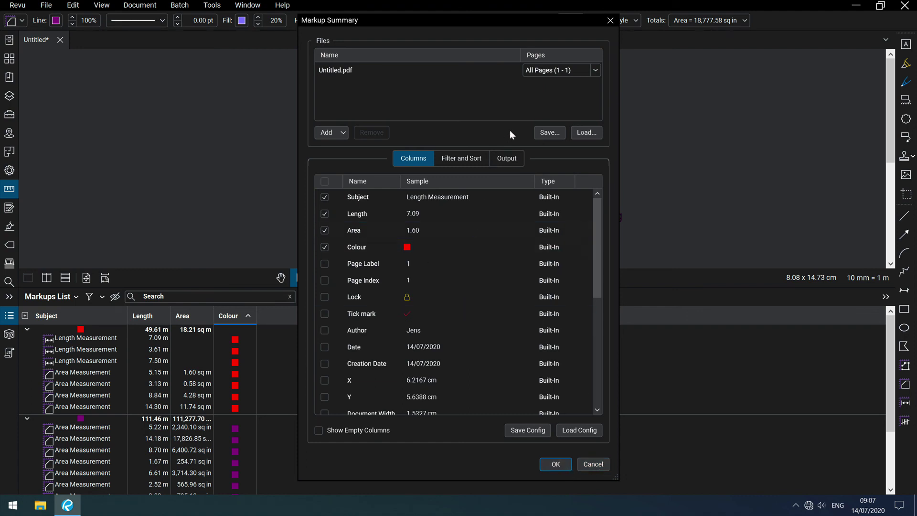
{"action": "left_click", "coordinate": [506, 158]}
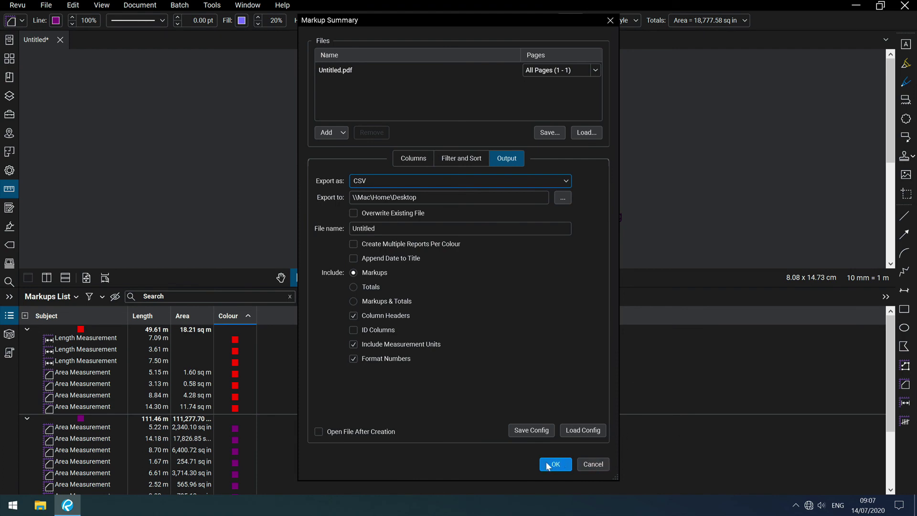
{"action": "left_click", "coordinate": [588, 465]}
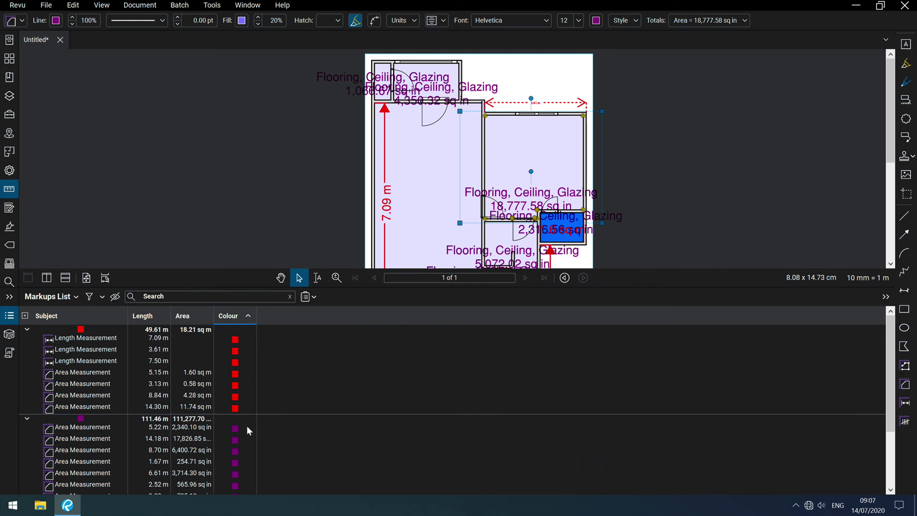
- Export the markups as a PDF summary that opens after creation, hide the Markups List and show one full page
{"action": "left_click", "coordinate": [314, 295]}
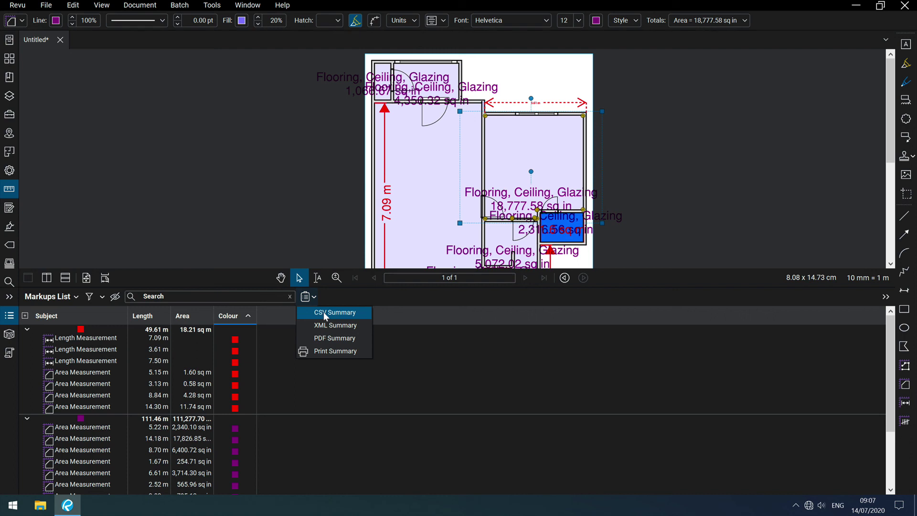
{"action": "left_click", "coordinate": [322, 338]}
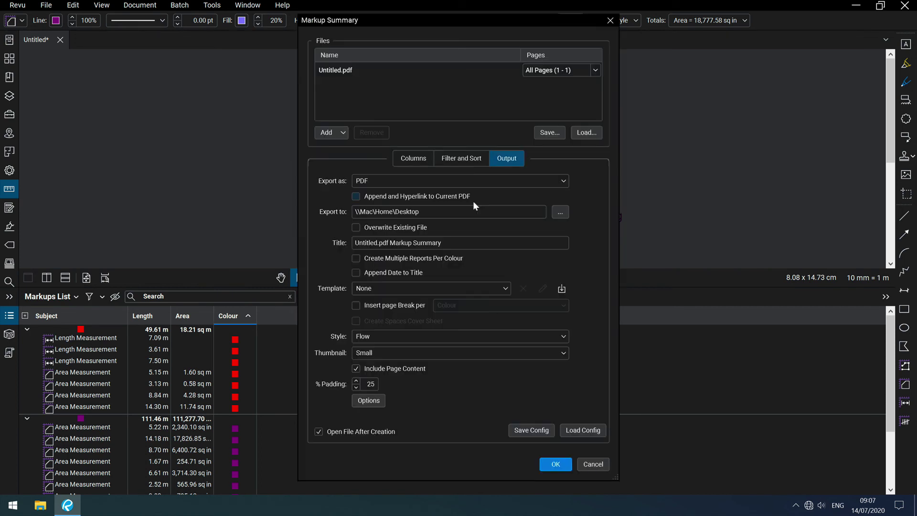
{"action": "left_click", "coordinate": [556, 464]}
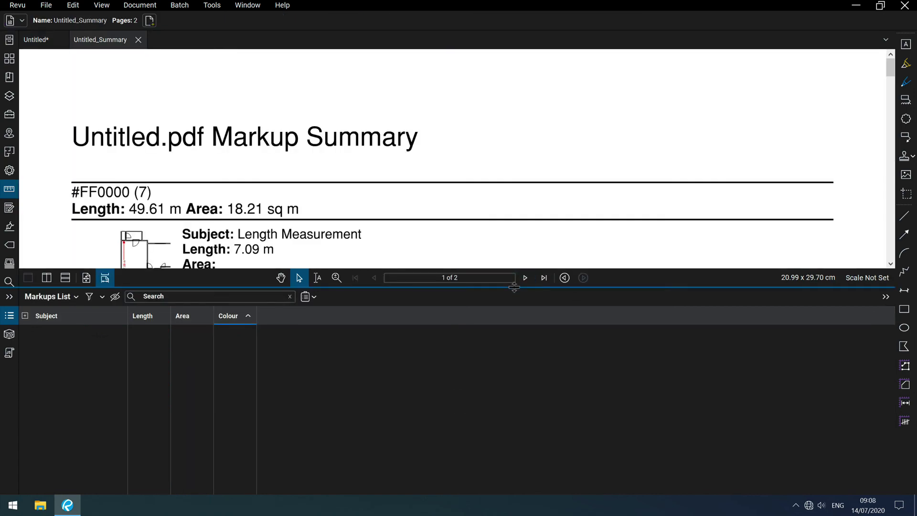
{"action": "left_click", "coordinate": [514, 287]}
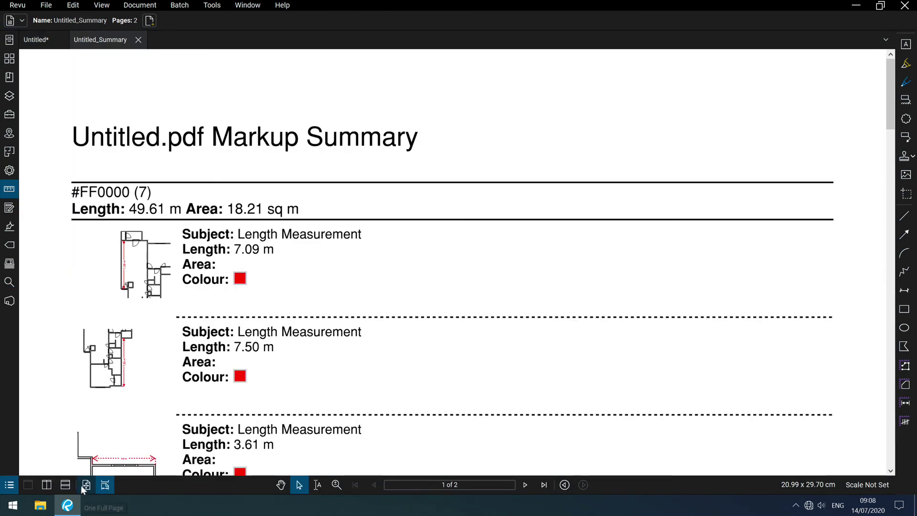
{"action": "left_click", "coordinate": [87, 484]}
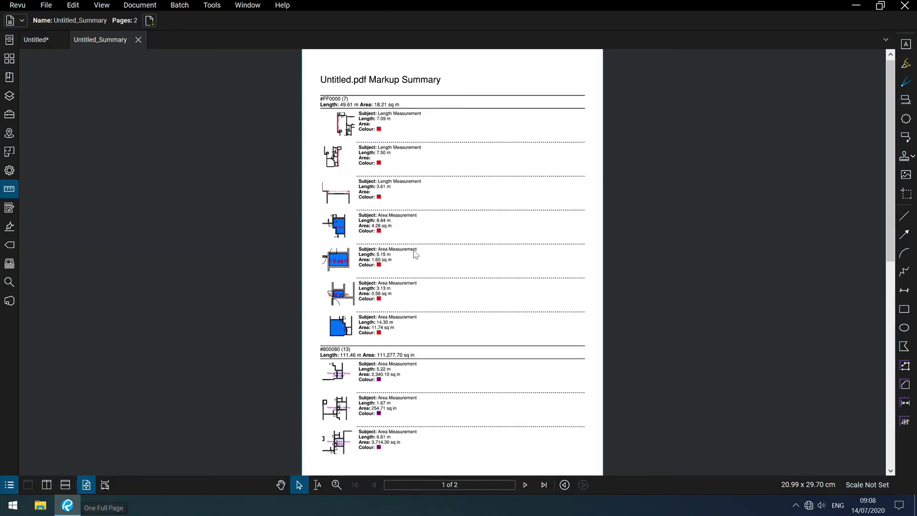
- Examine the PDF summary's thumbnails, lengths, areas and colour-group totals, and return to the Untitled floor plan
{"action": "scroll", "coordinate": [399, 82], "scroll_direction": "up", "scroll_amount": 4}
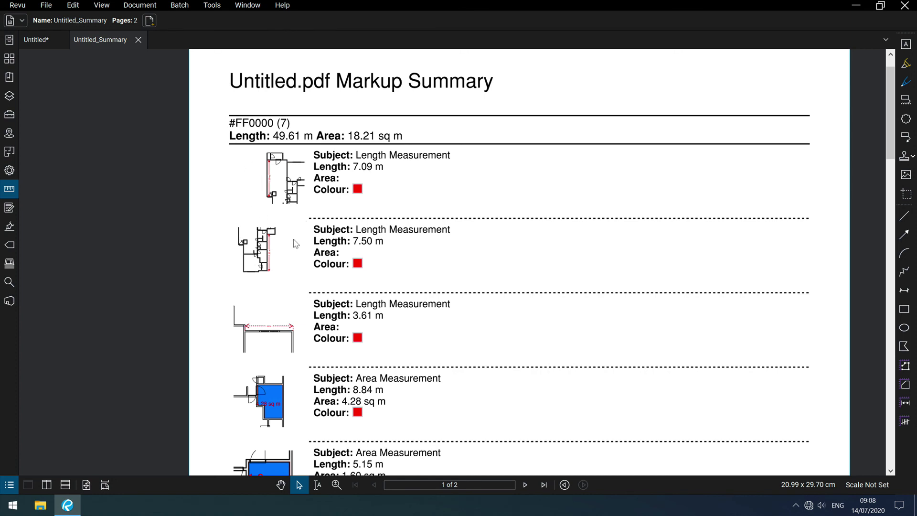
{"action": "left_click_drag", "start_coordinate": [432, 259], "coordinate": [428, 174]}
{"action": "left_click_drag", "start_coordinate": [471, 265], "coordinate": [466, 174]}
{"action": "left_click_drag", "start_coordinate": [478, 246], "coordinate": [469, 138]}
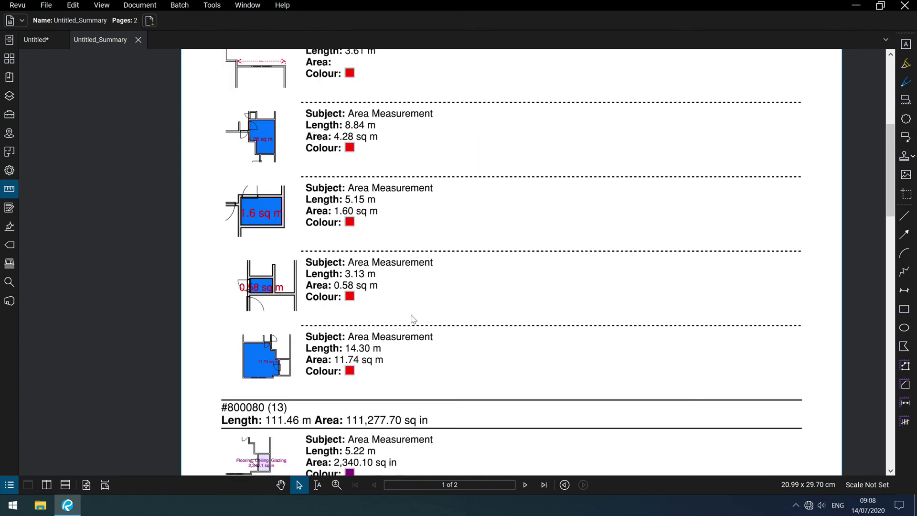
{"action": "left_click_drag", "start_coordinate": [461, 236], "coordinate": [466, 265]}
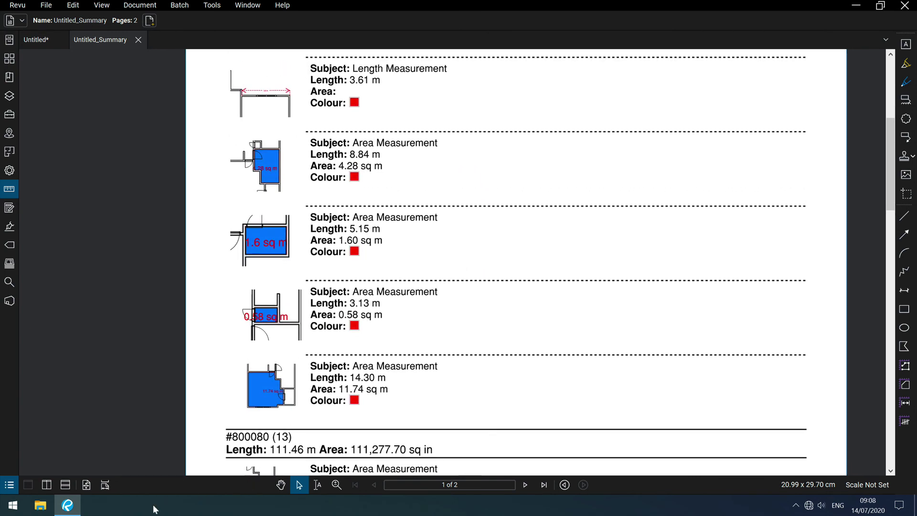
{"action": "left_click", "coordinate": [87, 485]}
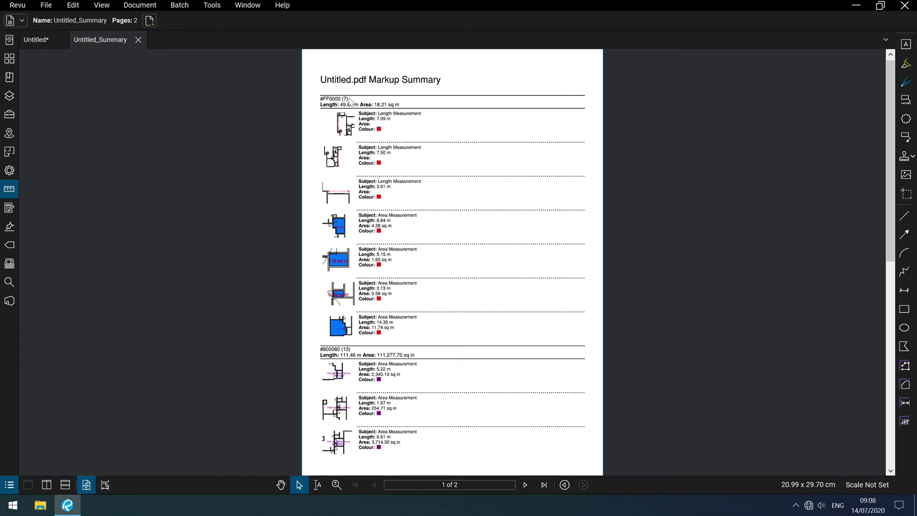
{"action": "scroll", "coordinate": [350, 101], "scroll_direction": "up", "scroll_amount": 5}
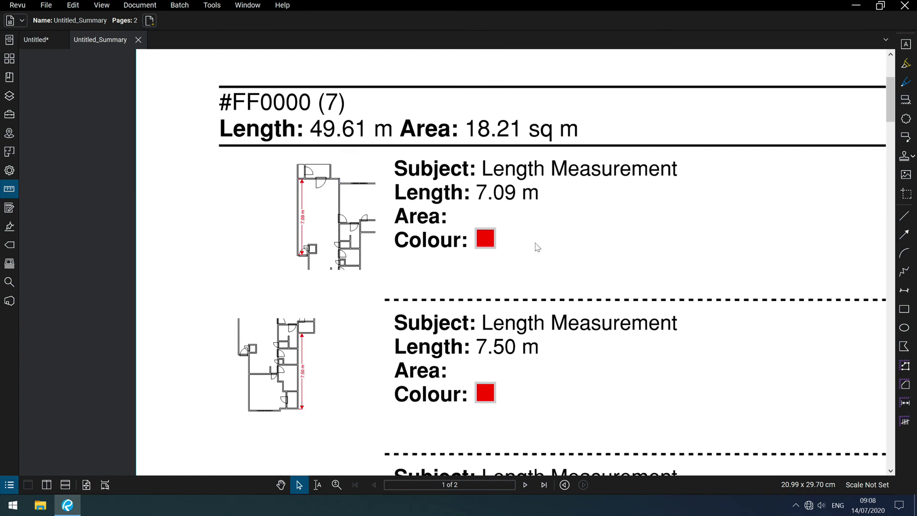
{"action": "left_click", "coordinate": [38, 40]}
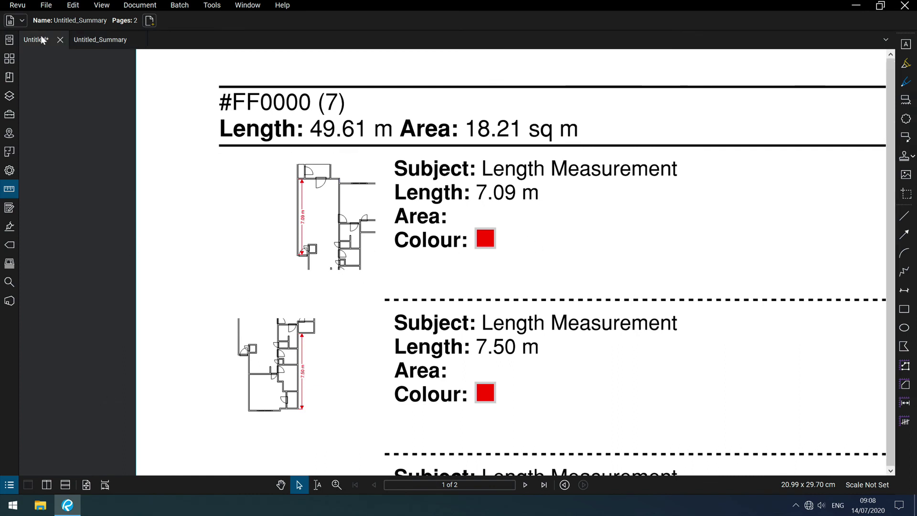
- Look over the floor plan's Markups List, view a full page of Untitled_Summary and close that summary
{"action": "left_click", "coordinate": [9, 485]}
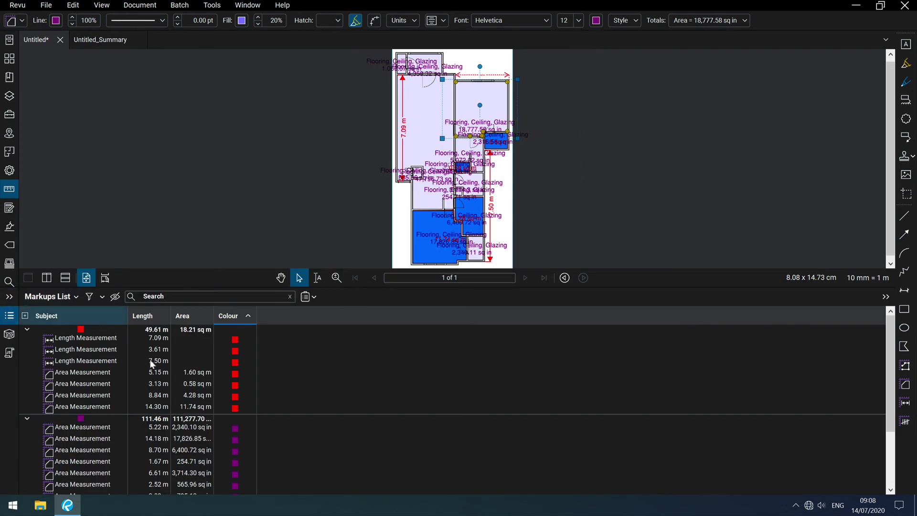
{"action": "left_click", "coordinate": [9, 315]}
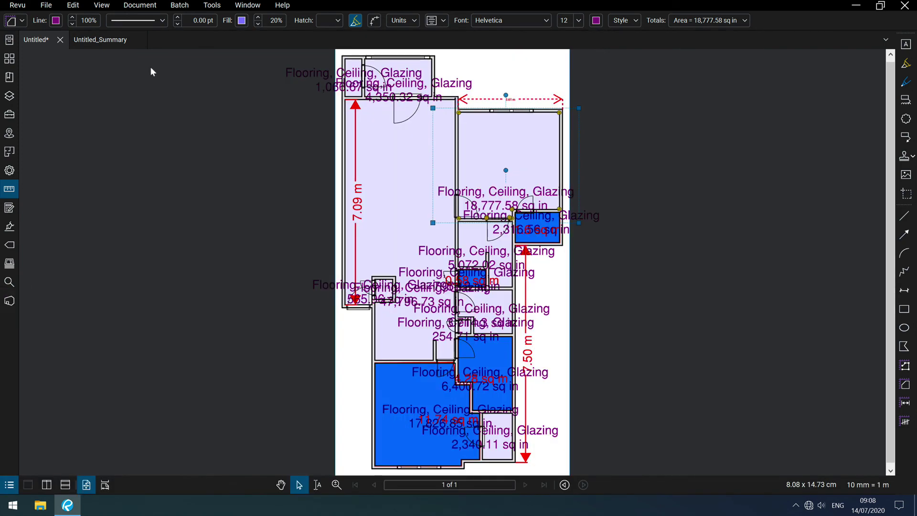
{"action": "left_click", "coordinate": [93, 37]}
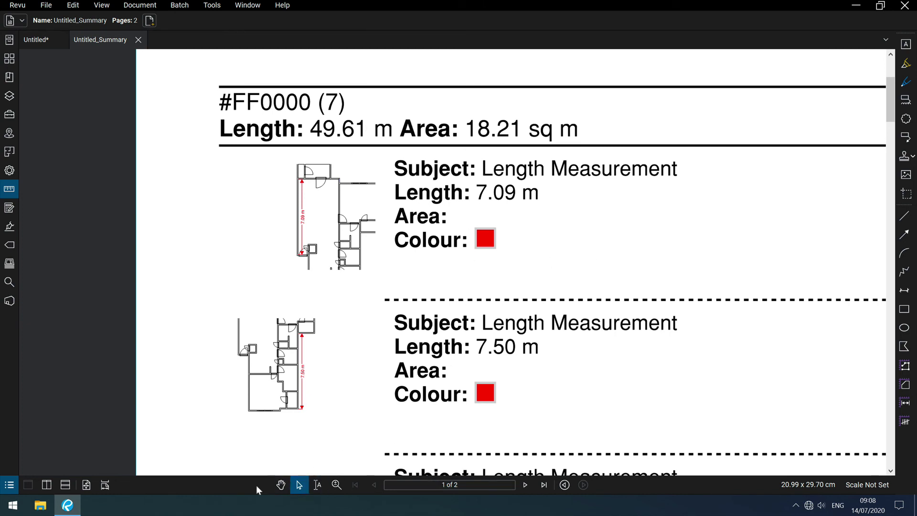
{"action": "left_click", "coordinate": [88, 480]}
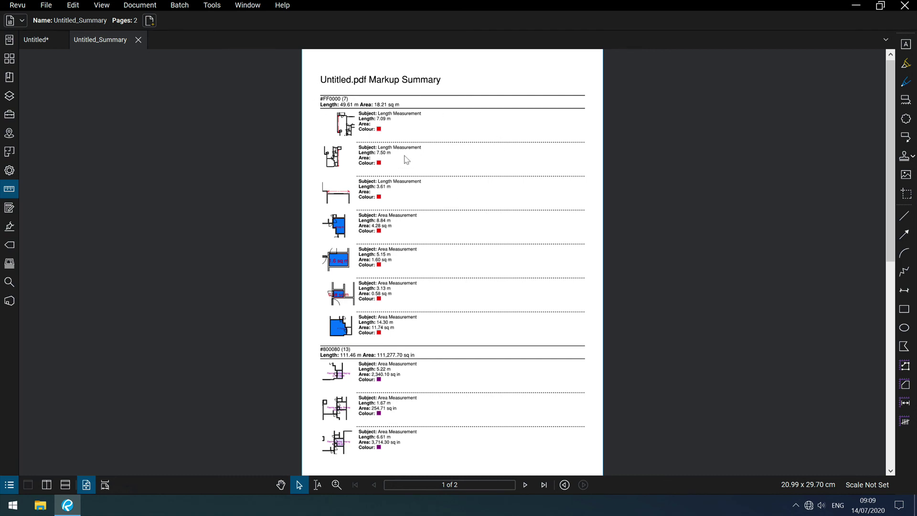
{"action": "left_click", "coordinate": [138, 40]}
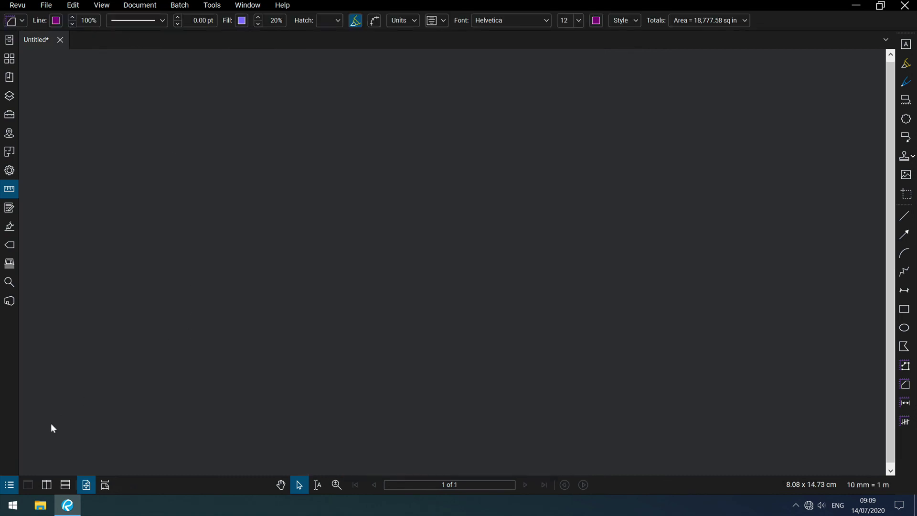
- Show the Markups List and sort it by Subject, by Length and finally by Area in descending order
{"action": "left_click", "coordinate": [6, 485]}
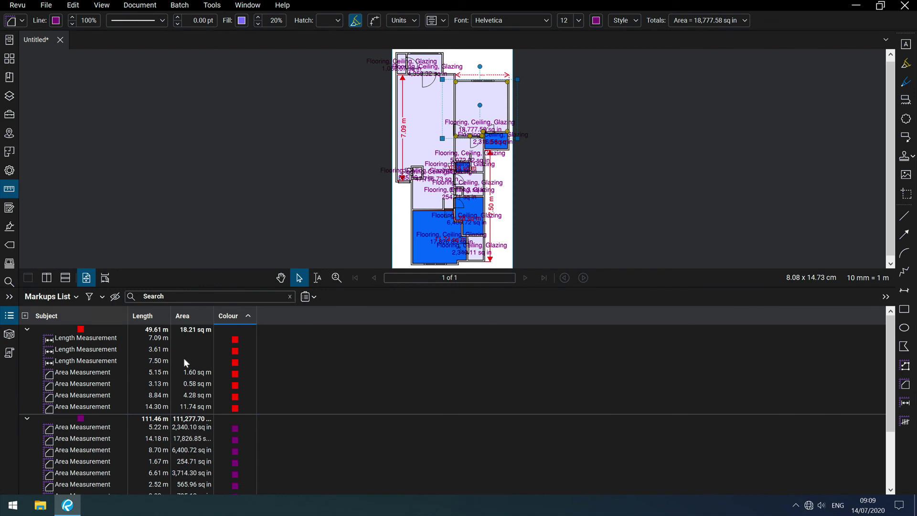
{"action": "left_click", "coordinate": [79, 314]}
{"action": "left_click", "coordinate": [151, 317]}
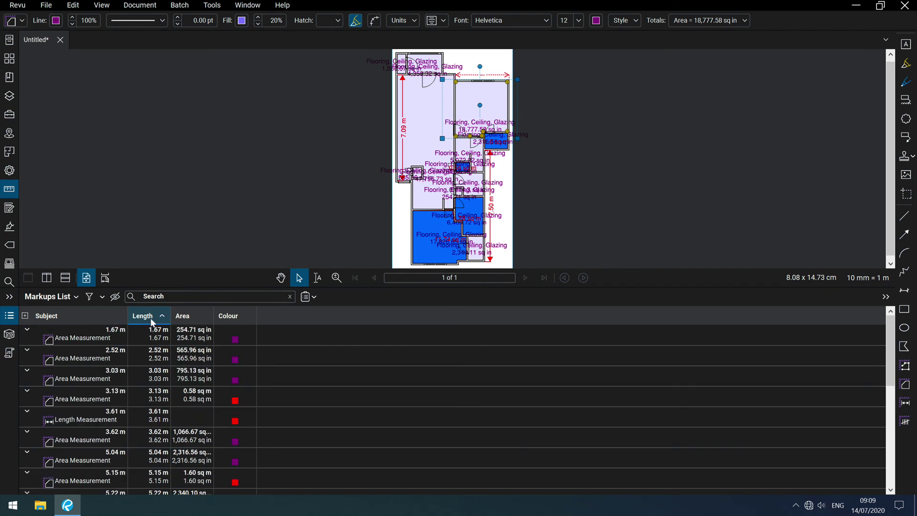
{"action": "left_click", "coordinate": [187, 317]}
{"action": "left_click", "coordinate": [186, 317]}
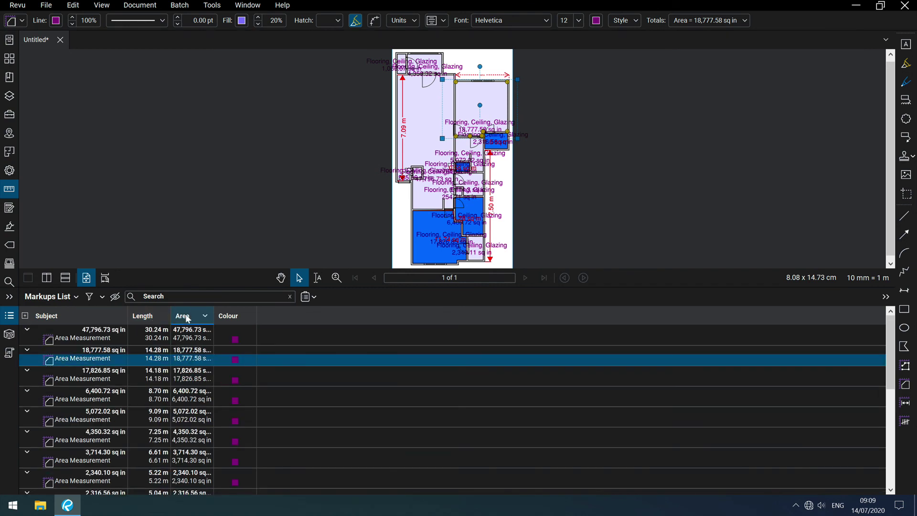
- Review the Markups List's available columns and its summary export formats, and hide the list
{"action": "left_click", "coordinate": [75, 296]}
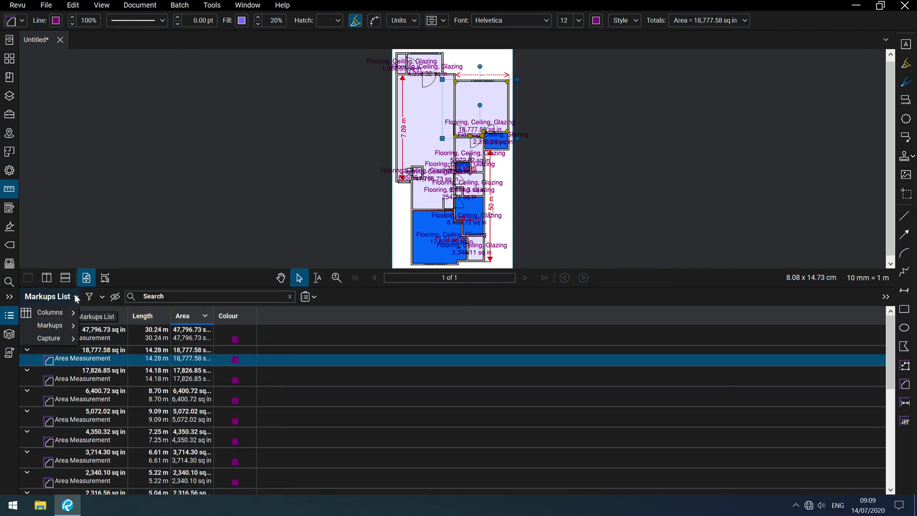
{"action": "mouse_move", "coordinate": [71, 314]}
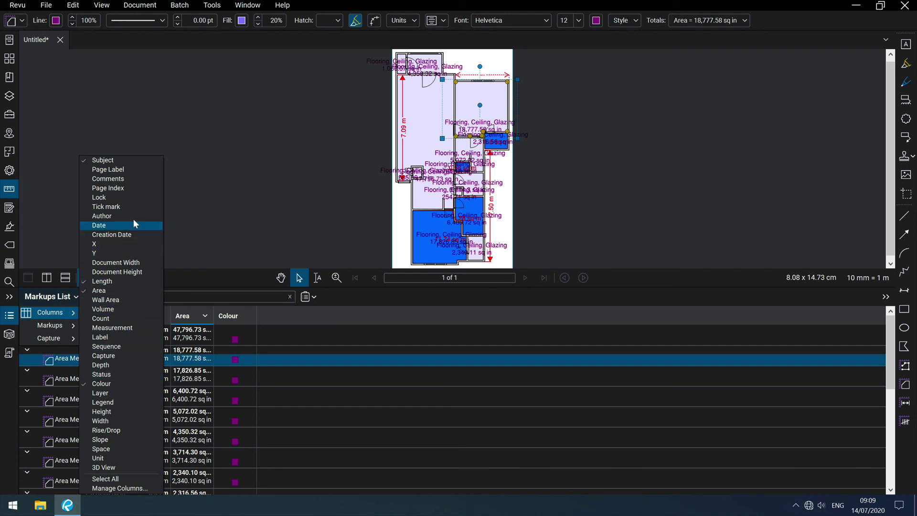
{"action": "left_click", "coordinate": [334, 306]}
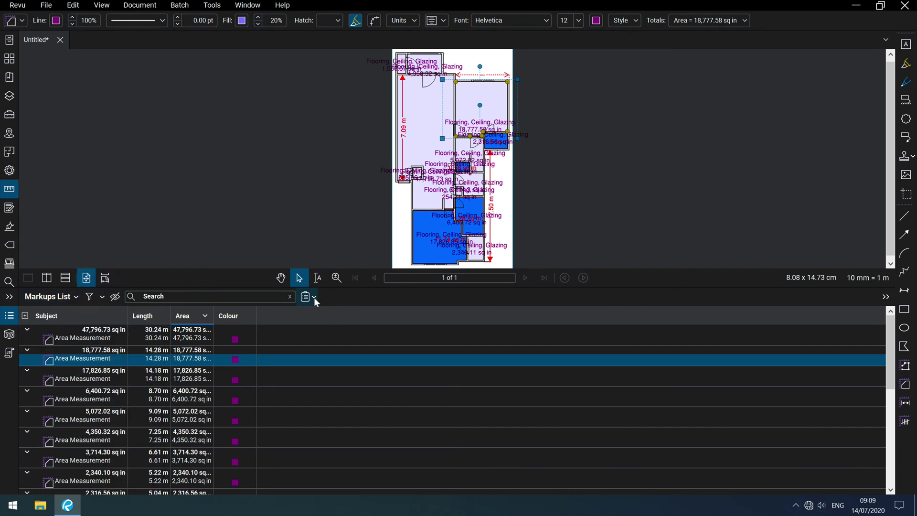
{"action": "left_click", "coordinate": [314, 297]}
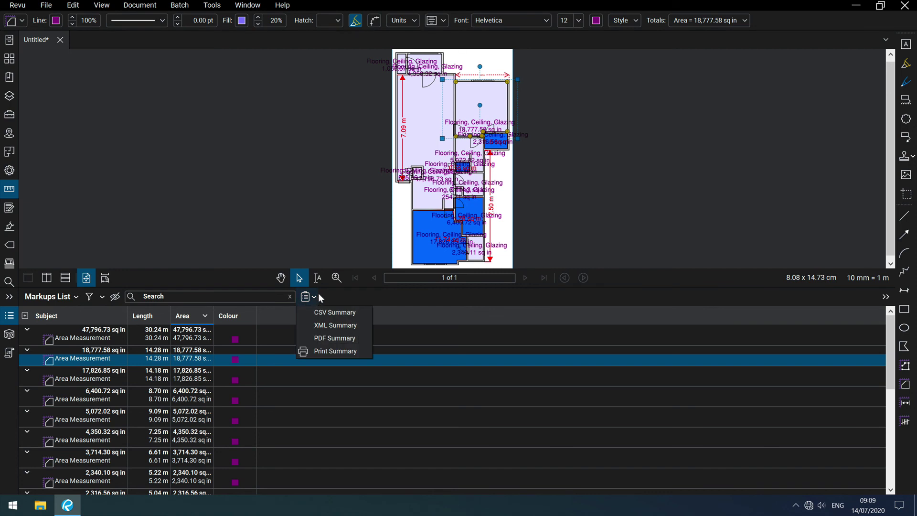
{"action": "left_click", "coordinate": [316, 297]}
{"action": "left_click", "coordinate": [311, 297]}
{"action": "left_click", "coordinate": [325, 297]}
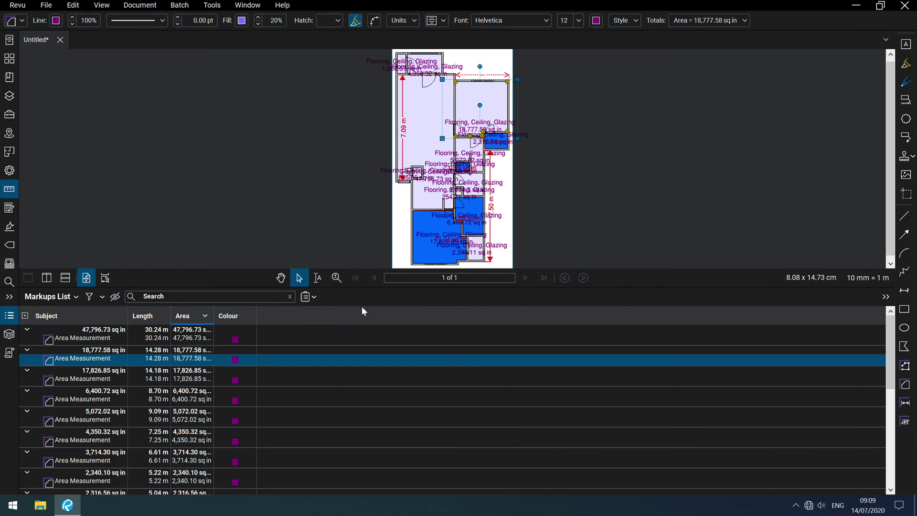
{"action": "double_click", "coordinate": [367, 287]}
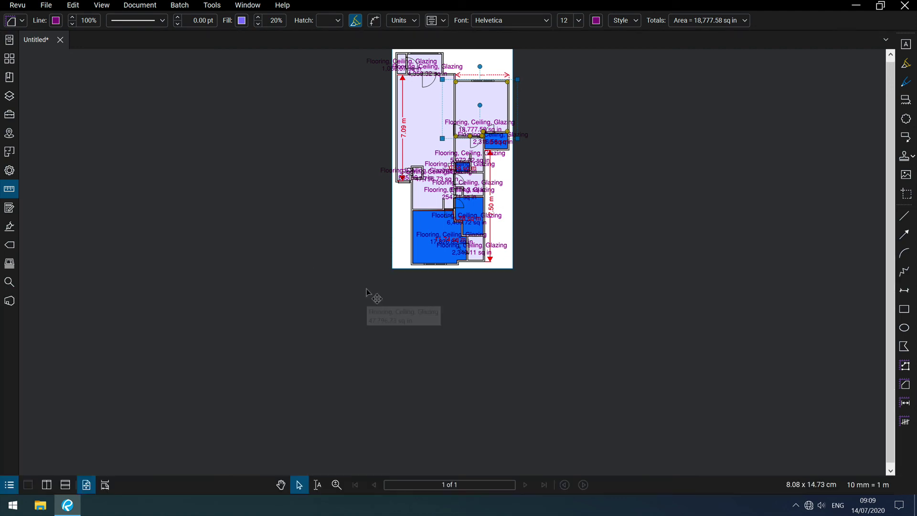
- Open the estimation_rundown PDF from the Desktop folder
{"action": "left_click", "coordinate": [46, 5]}
{"action": "left_click", "coordinate": [56, 40]}
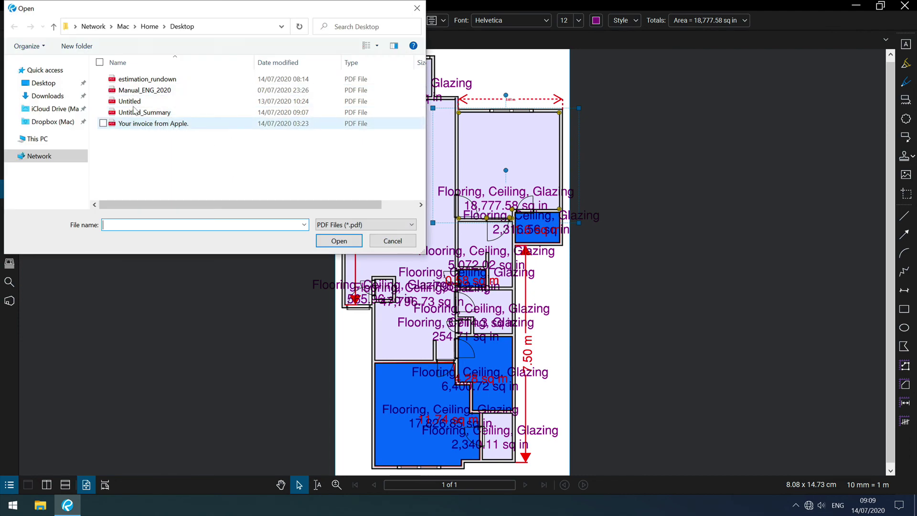
{"action": "double_click", "coordinate": [143, 78]}
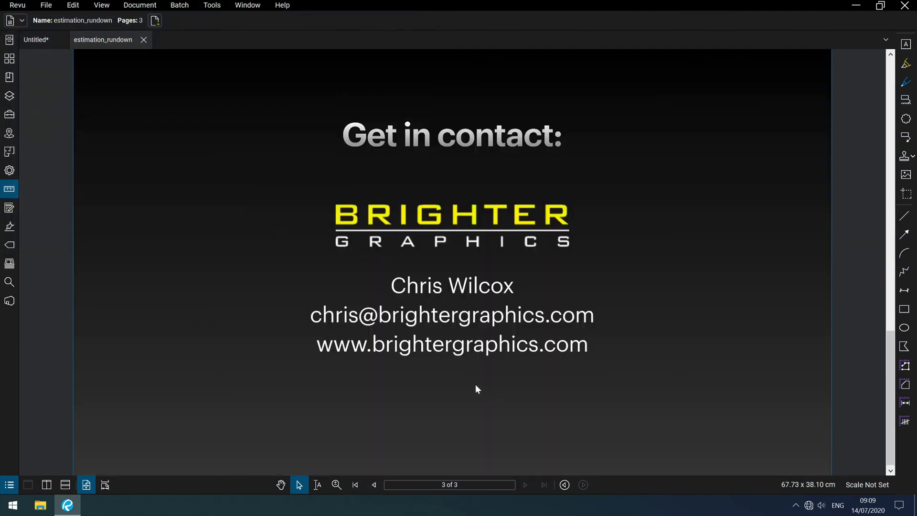
- Review the estimation rundown from its title page to the contact page and show the contact page full screen
{"action": "scroll", "coordinate": [480, 254], "scroll_direction": "up", "scroll_amount": 2}
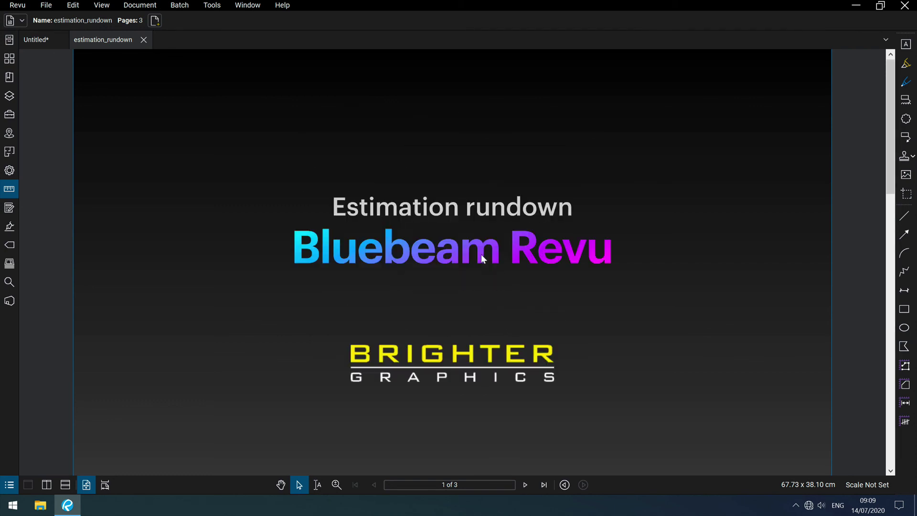
{"action": "scroll", "coordinate": [480, 254], "scroll_direction": "down", "scroll_amount": 1}
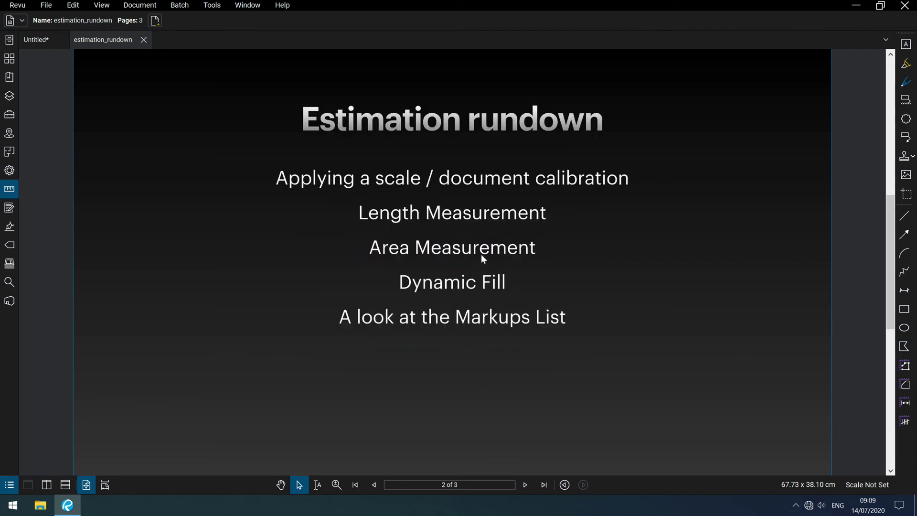
{"action": "left_click", "coordinate": [525, 484]}
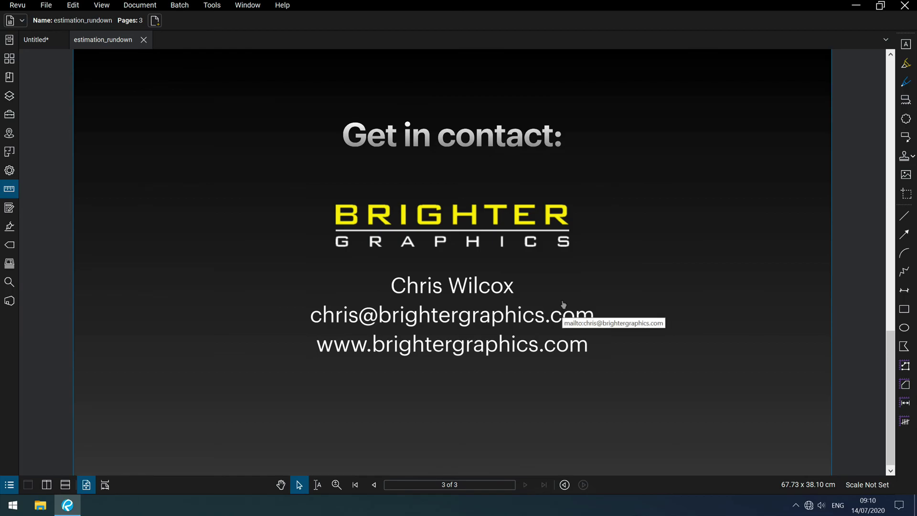
{"action": "key", "text": "ctrl+l"}
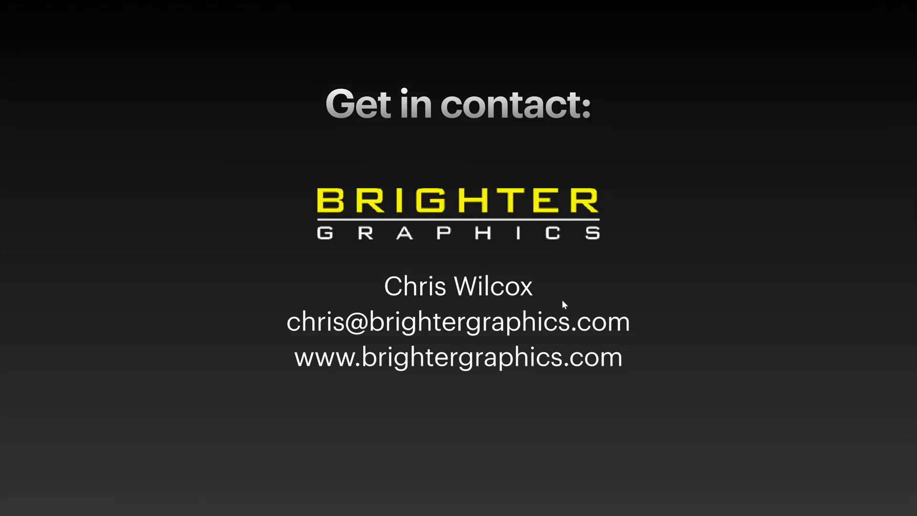